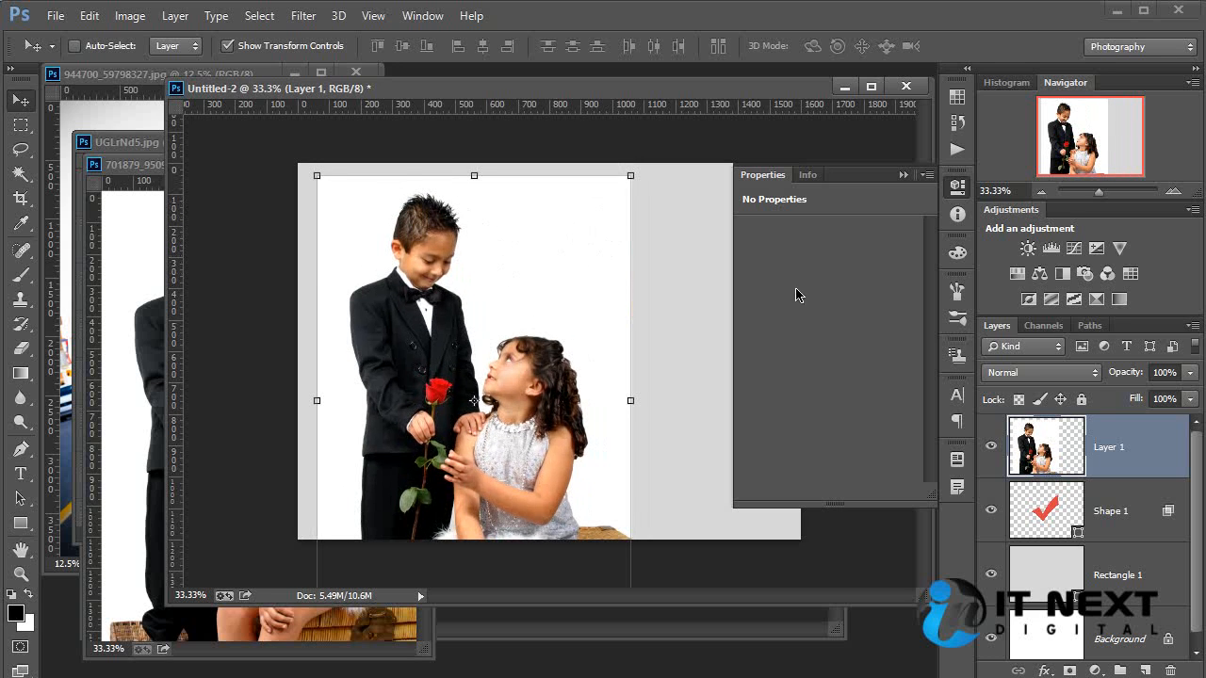
- Set the children photo layer's blend mode to Multiply and shift the photo slightly to the right
click(1027, 374)
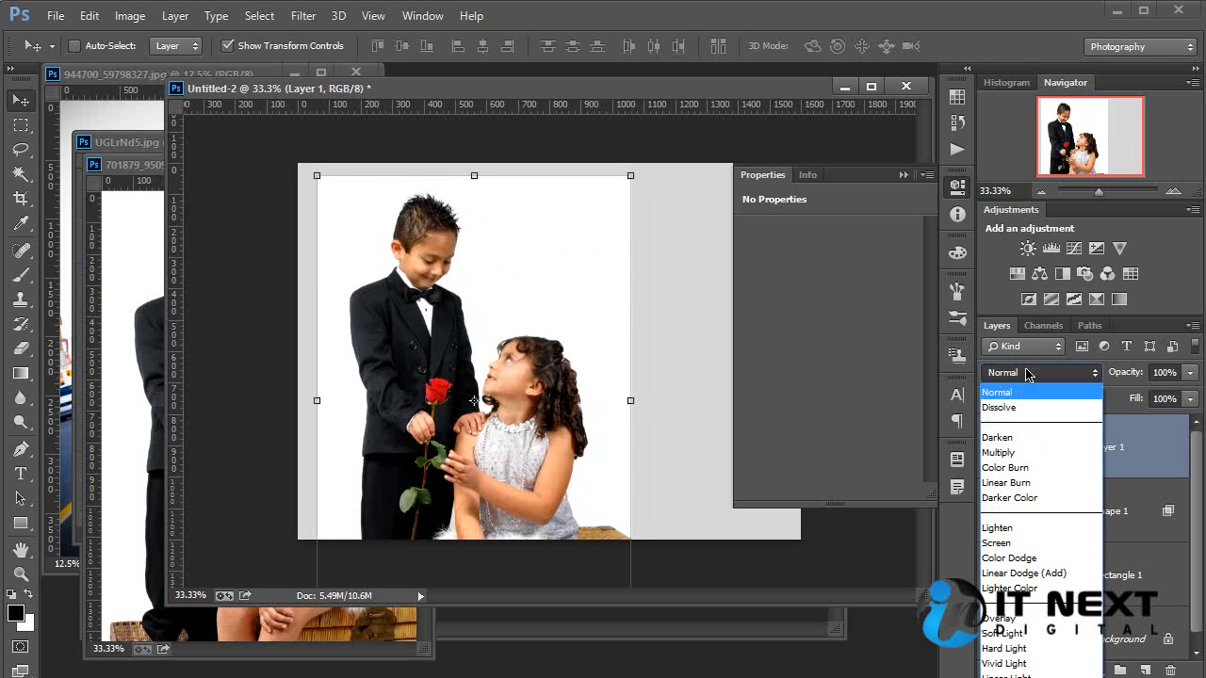
click(1008, 452)
drag(412, 246, 453, 245)
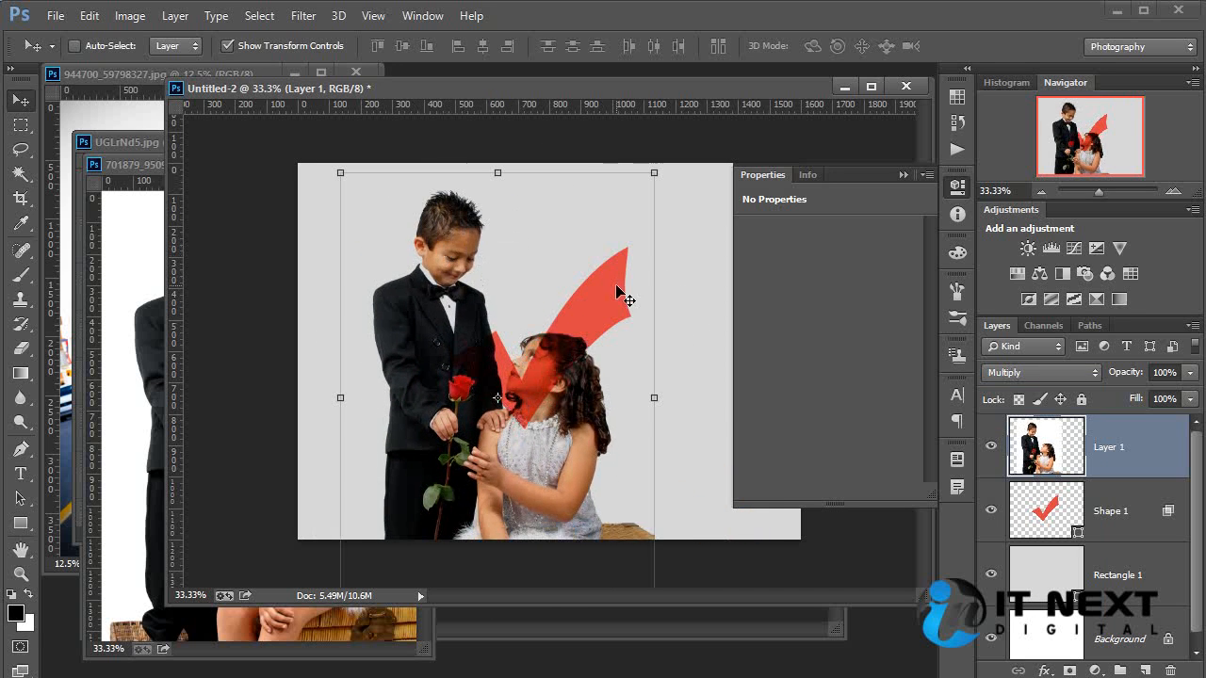
- Move the red check mark out from behind the children to the canvas's upper-right area, and reselect the photo layer
ctrl+click(701, 310)
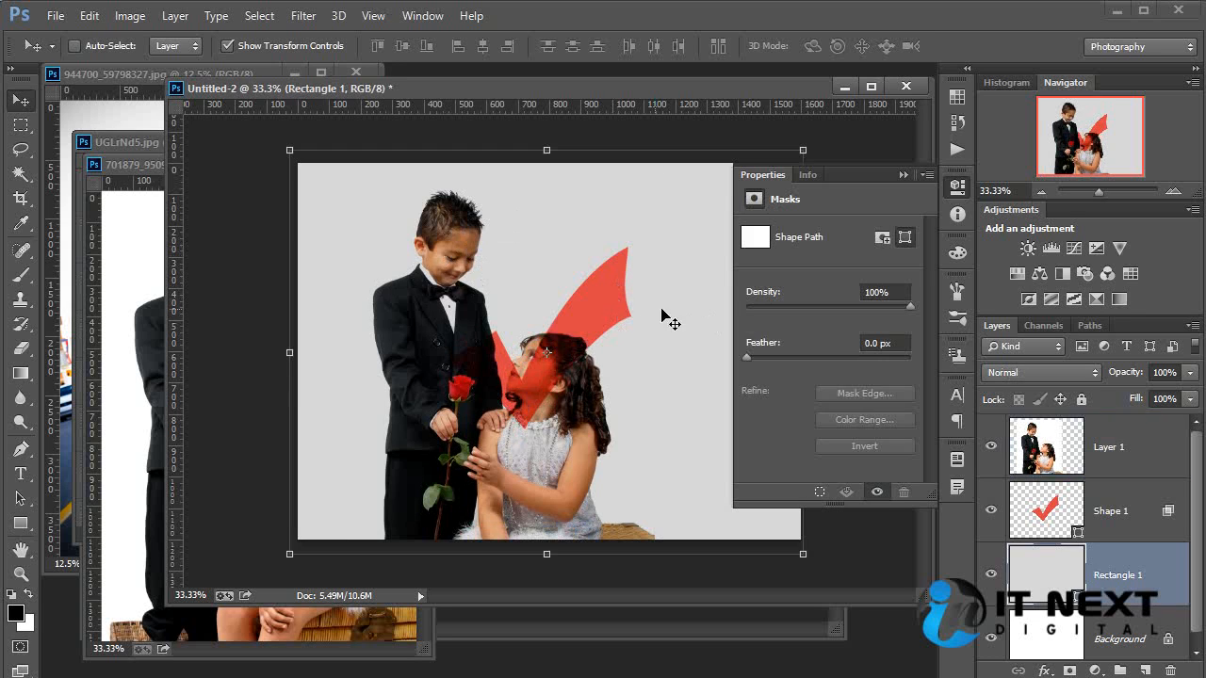
ctrl+click(619, 304)
drag(617, 303, 746, 269)
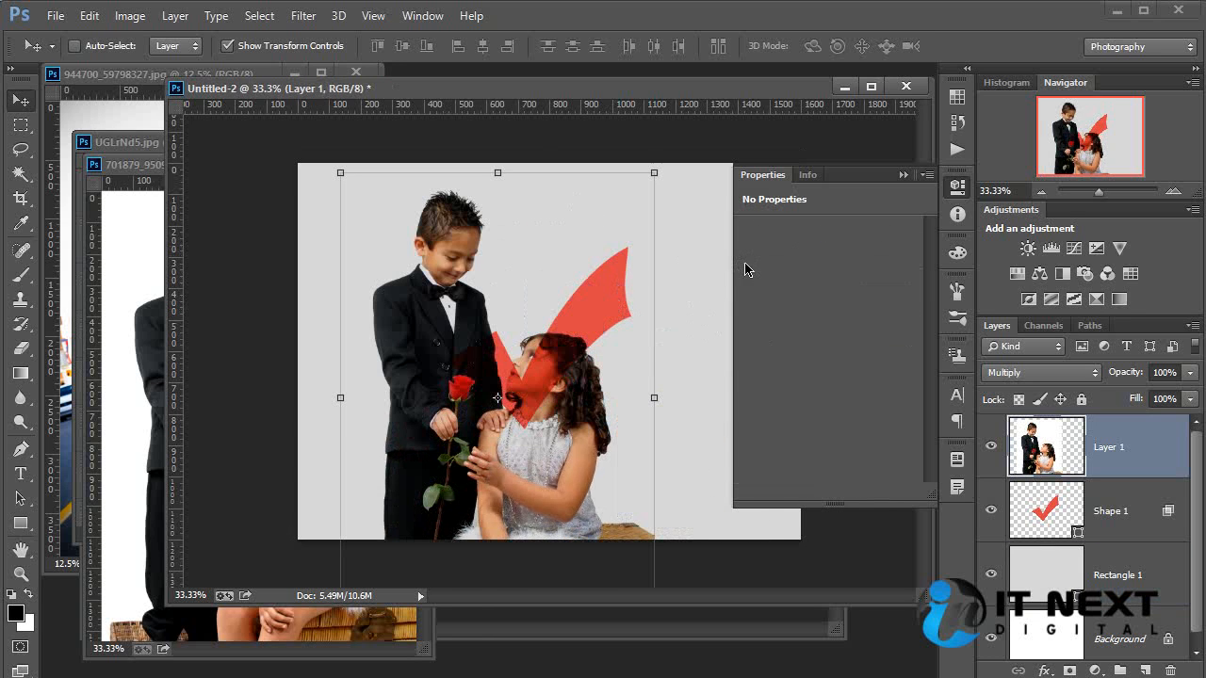
click(752, 183)
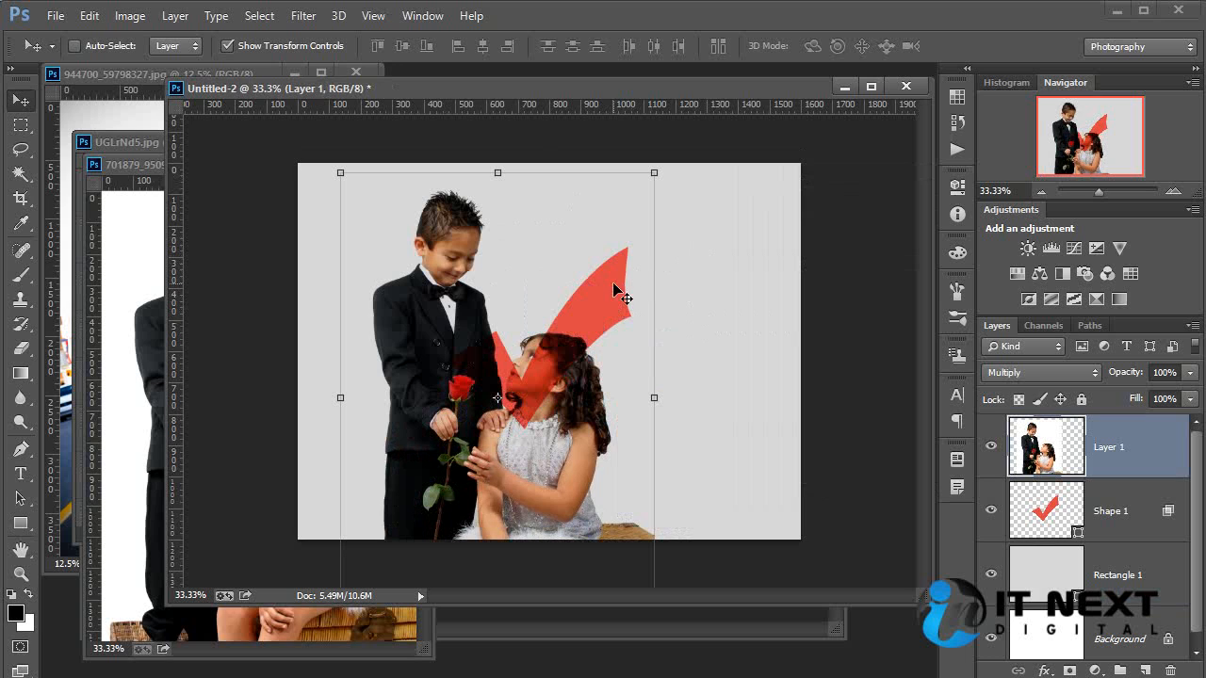
ctrl+click(834, 281)
ctrl+click(616, 308)
click(1173, 512)
drag(603, 299, 741, 233)
key(alt+bracketright)
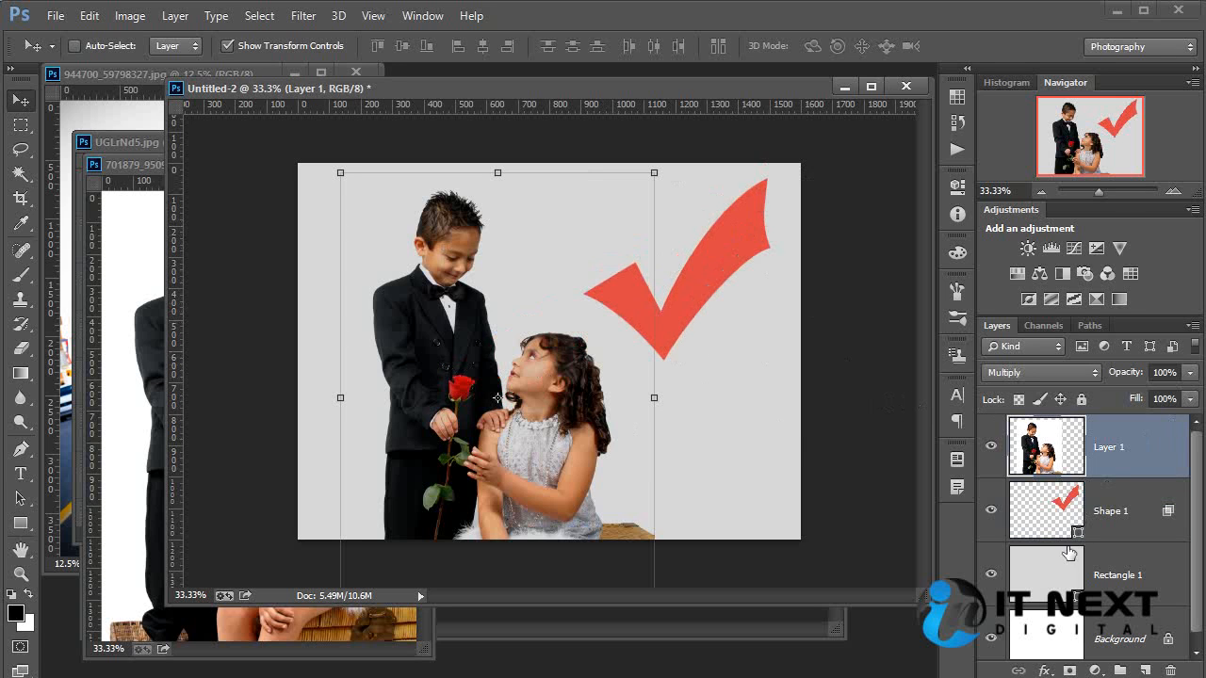
double_click(1069, 553)
mouse_move(829, 444)
mouse_down()
mouse_move(909, 366)
mouse_move(697, 571)
mouse_move(722, 493)
mouse_move(673, 417)
mouse_move(725, 502)
mouse_move(891, 399)
mouse_move(895, 380)
mouse_move(820, 410)
mouse_up()
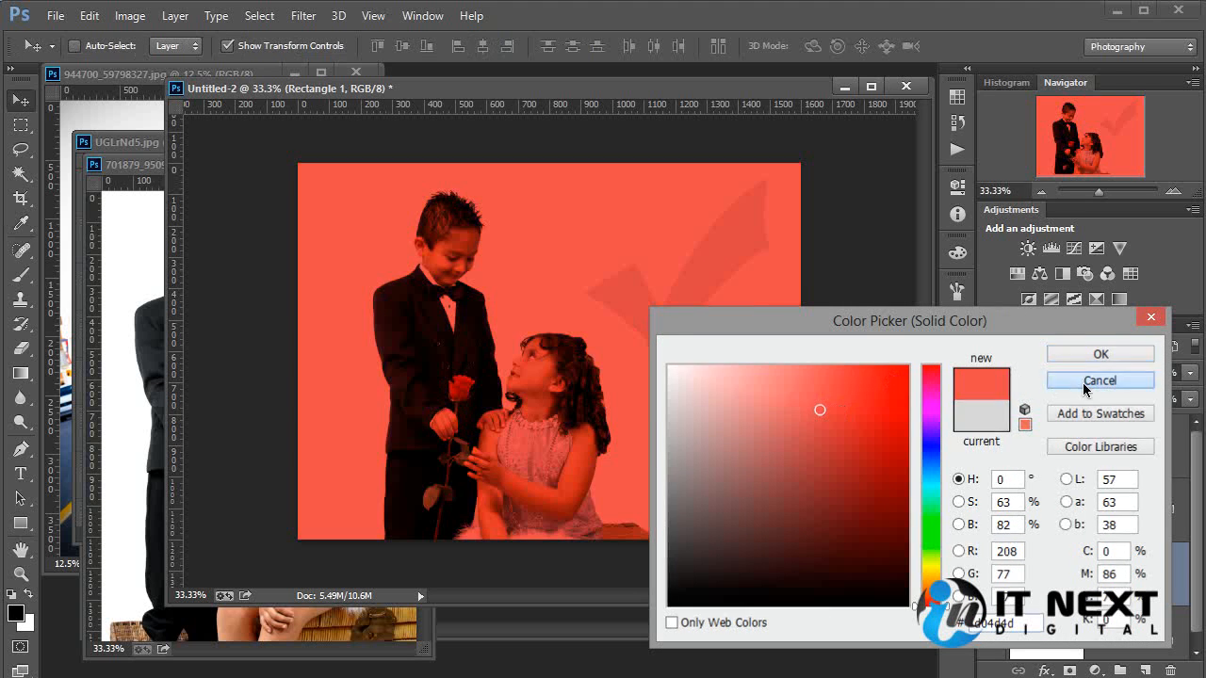
click(1085, 381)
- Change the background rectangle's fill to a neutral light gray with 0% saturation and 79% brightness (#cacaca)
double_click(1080, 563)
click(669, 367)
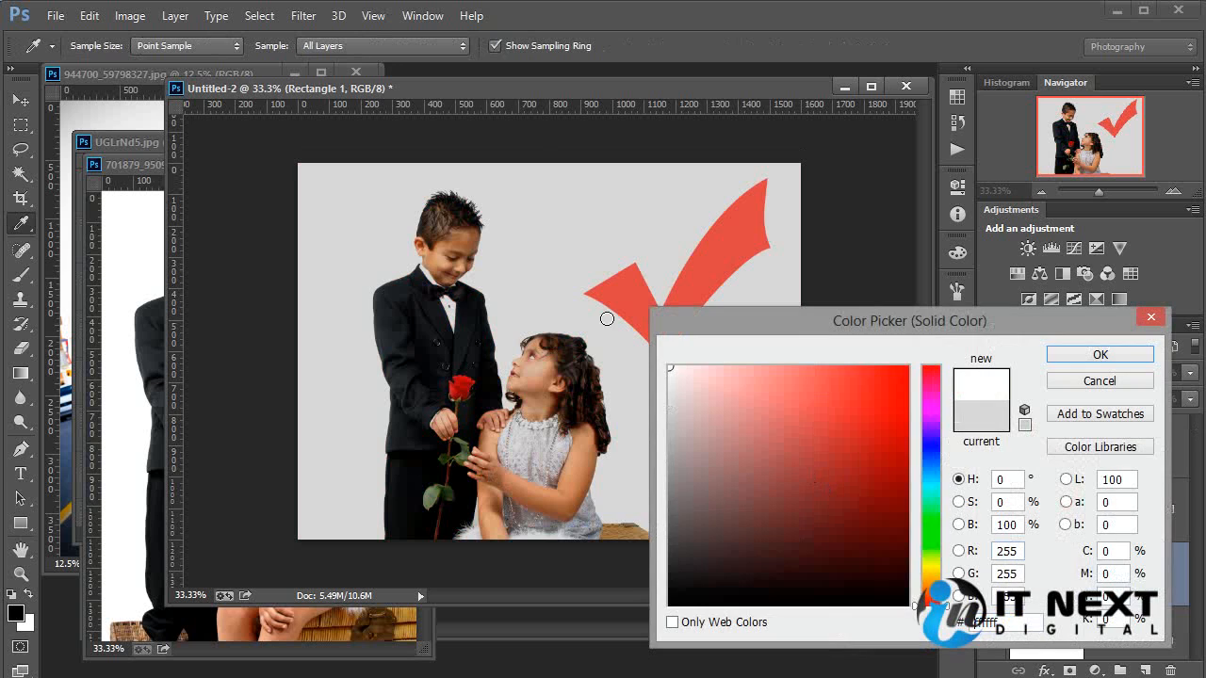
mouse_move(767, 390)
mouse_down()
mouse_move(767, 439)
mouse_move(694, 404)
mouse_move(713, 363)
mouse_move(652, 380)
mouse_move(670, 383)
mouse_move(632, 418)
mouse_up()
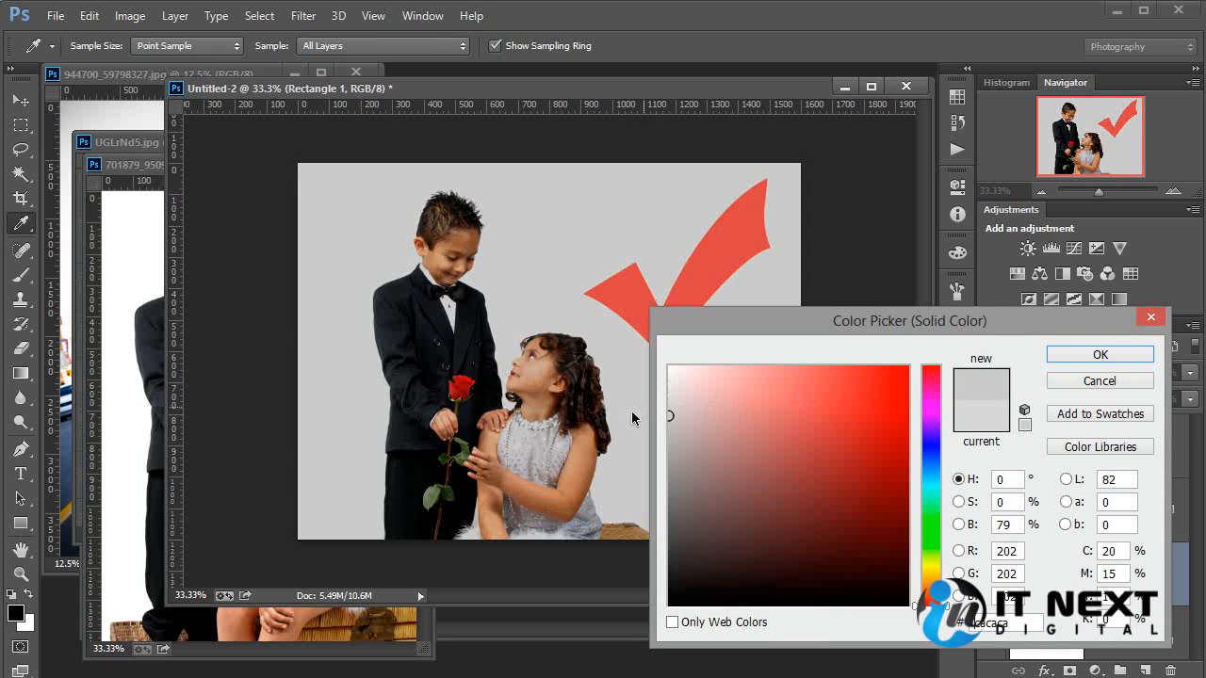
click(1063, 354)
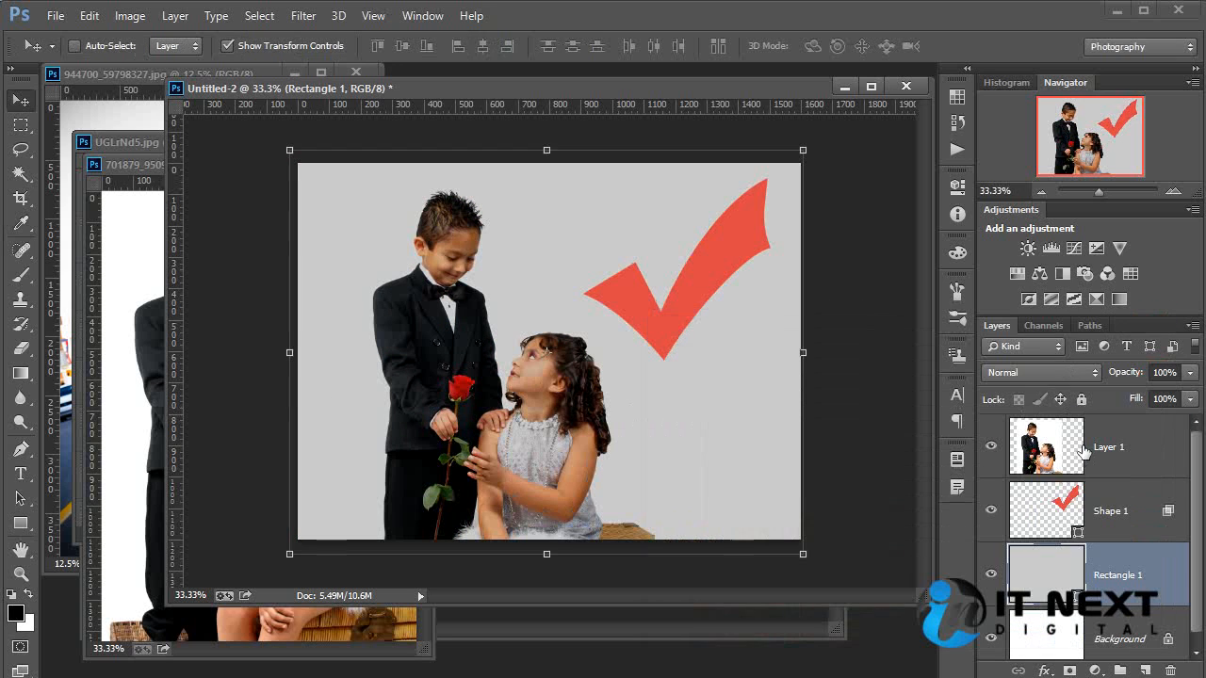
- Select the children photo layer and set its blend mode to Normal
click(1083, 452)
click(1036, 372)
click(1033, 393)
- Try the Lighten, Screen and Overlay blend modes on the children photo layer, and return it to Normal
click(1036, 373)
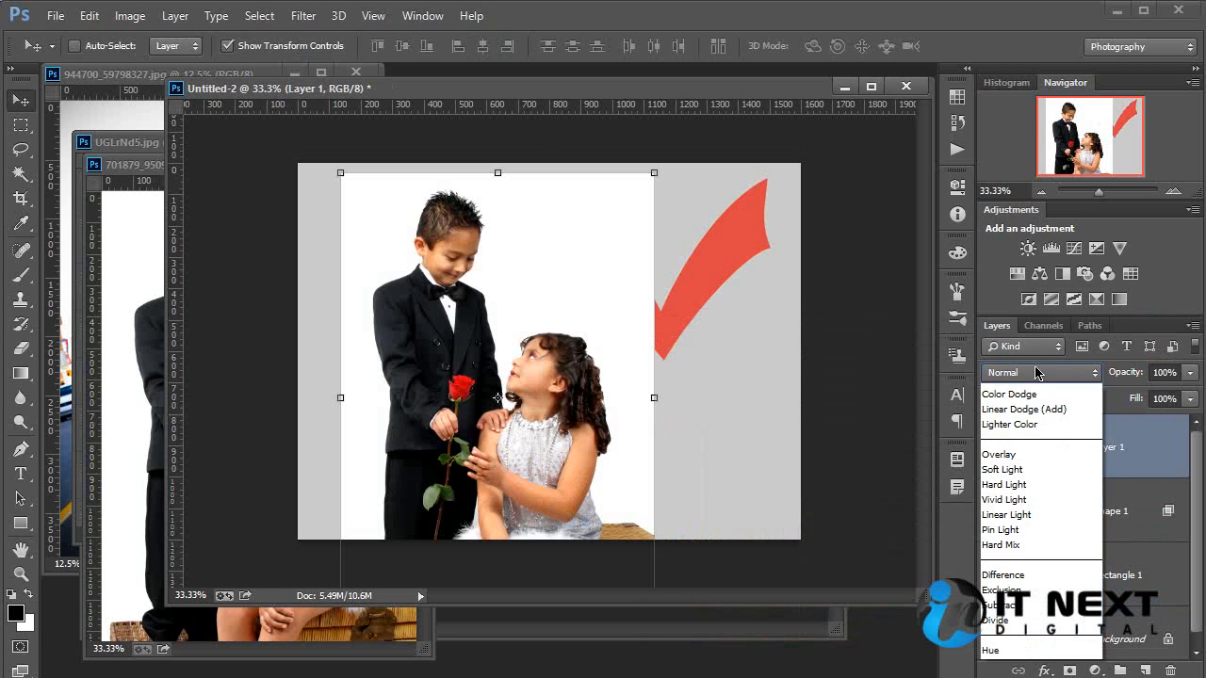
click(1039, 530)
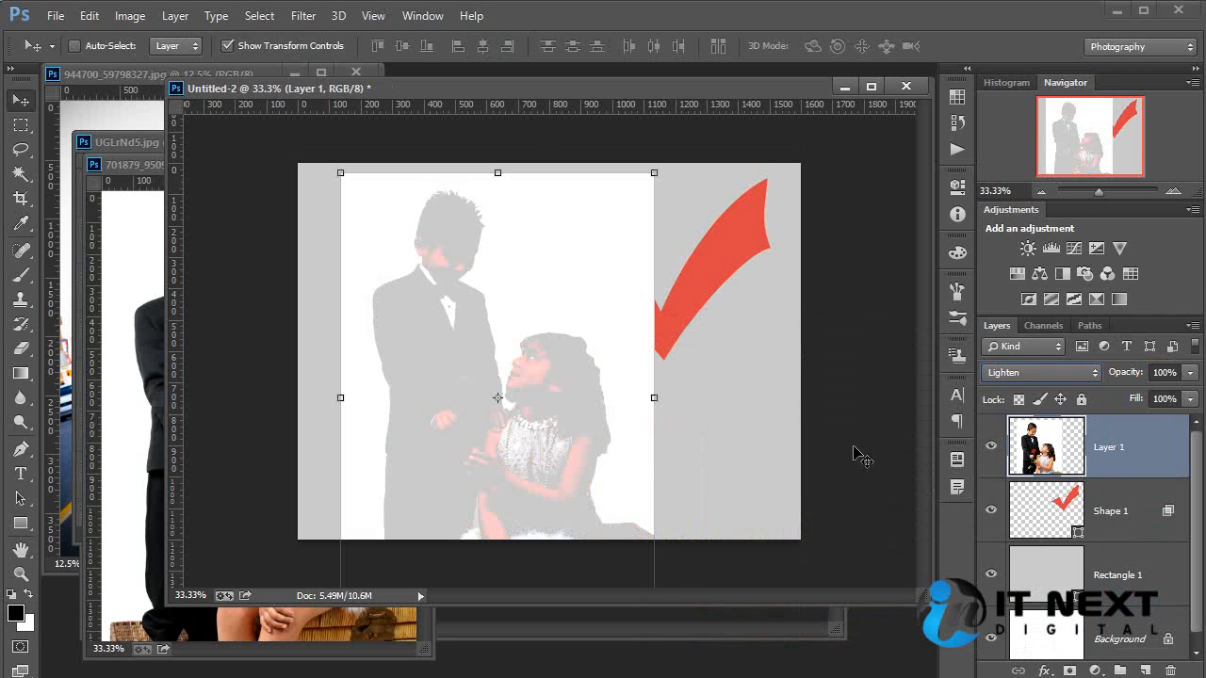
click(994, 375)
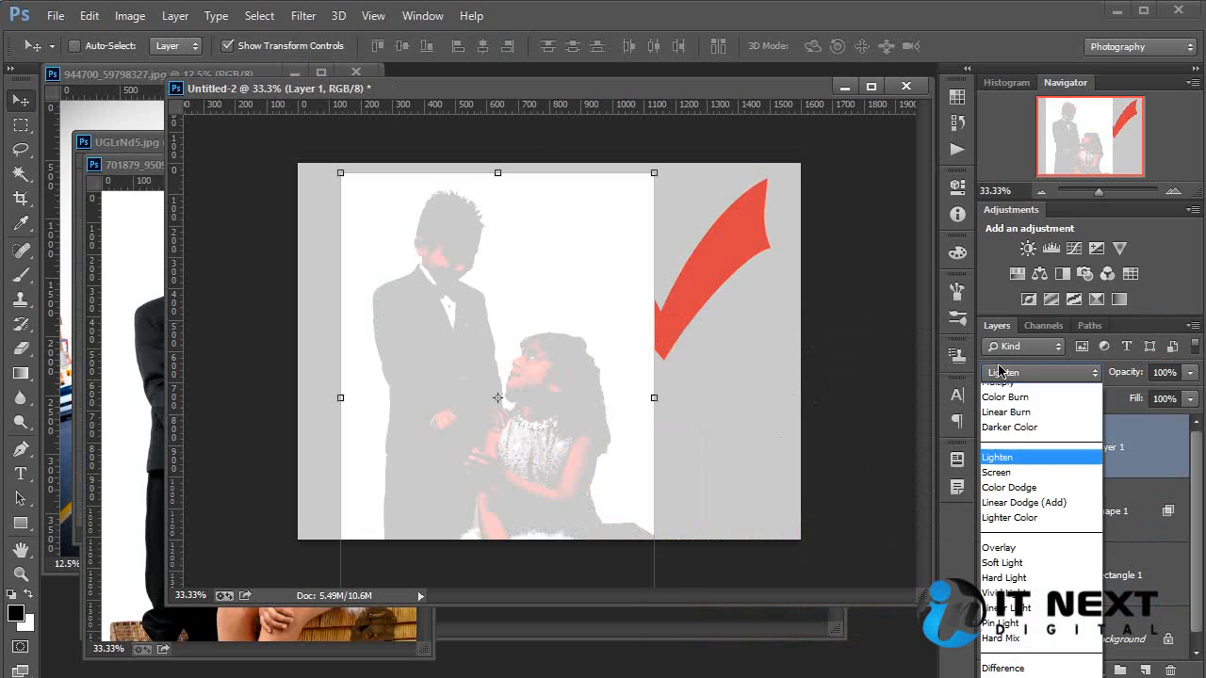
click(1027, 539)
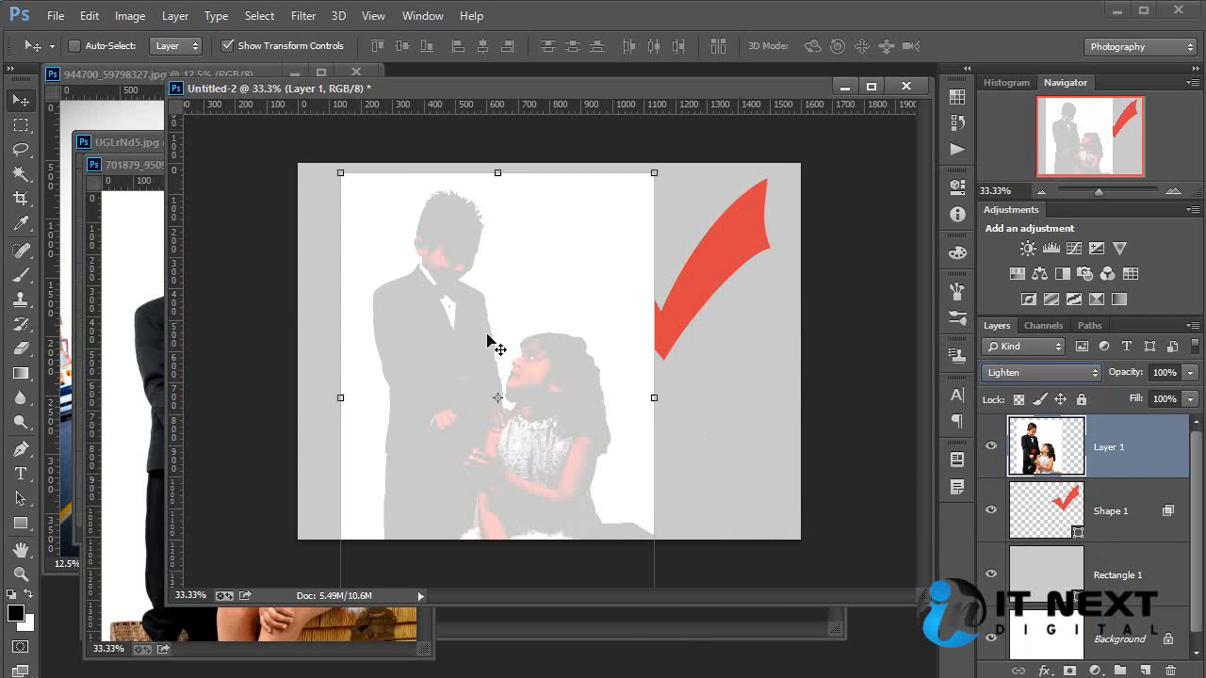
click(1003, 372)
click(1037, 542)
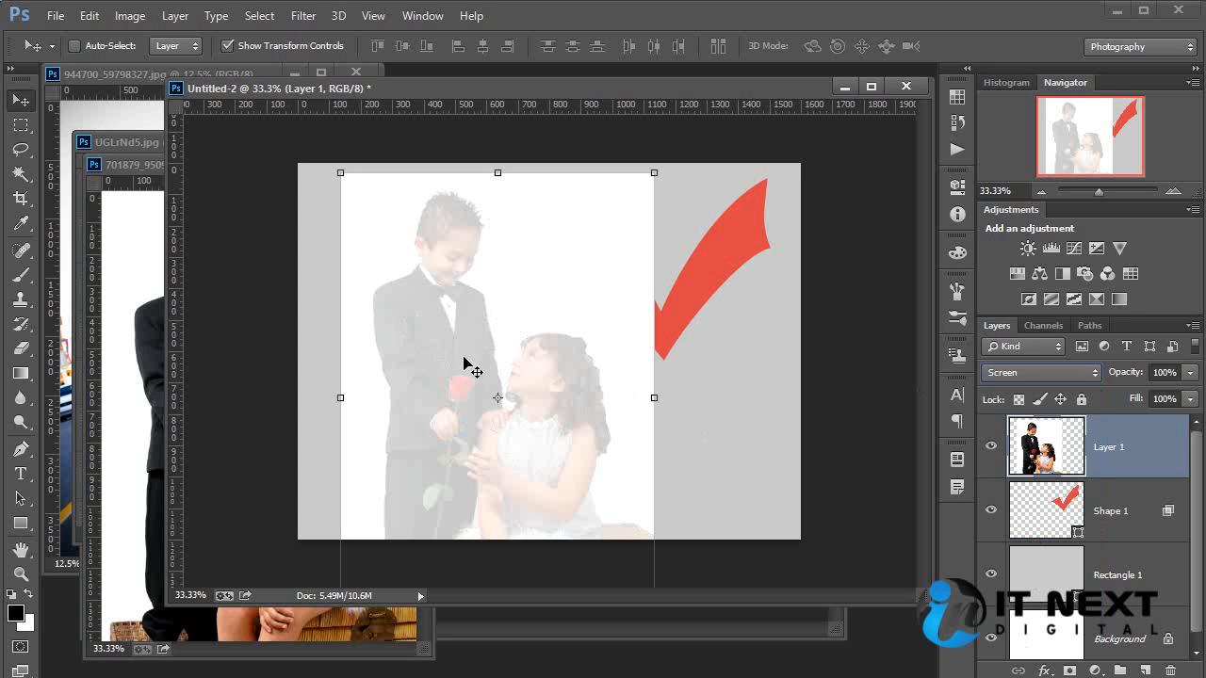
click(1035, 373)
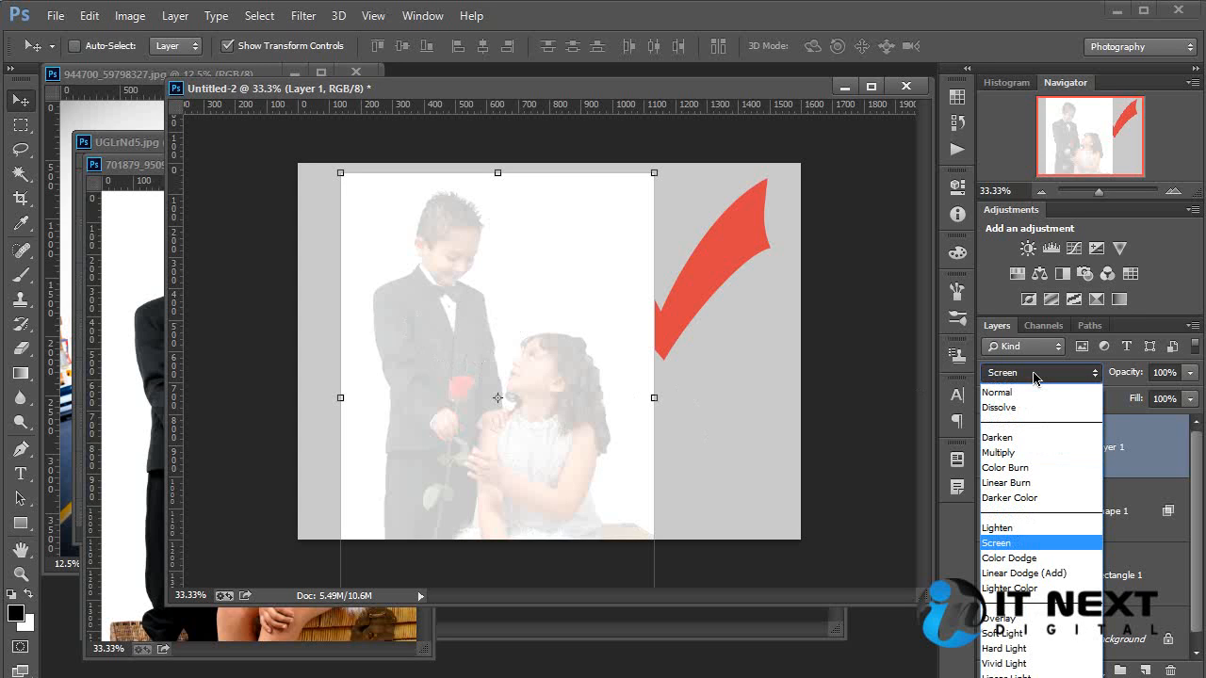
click(1036, 619)
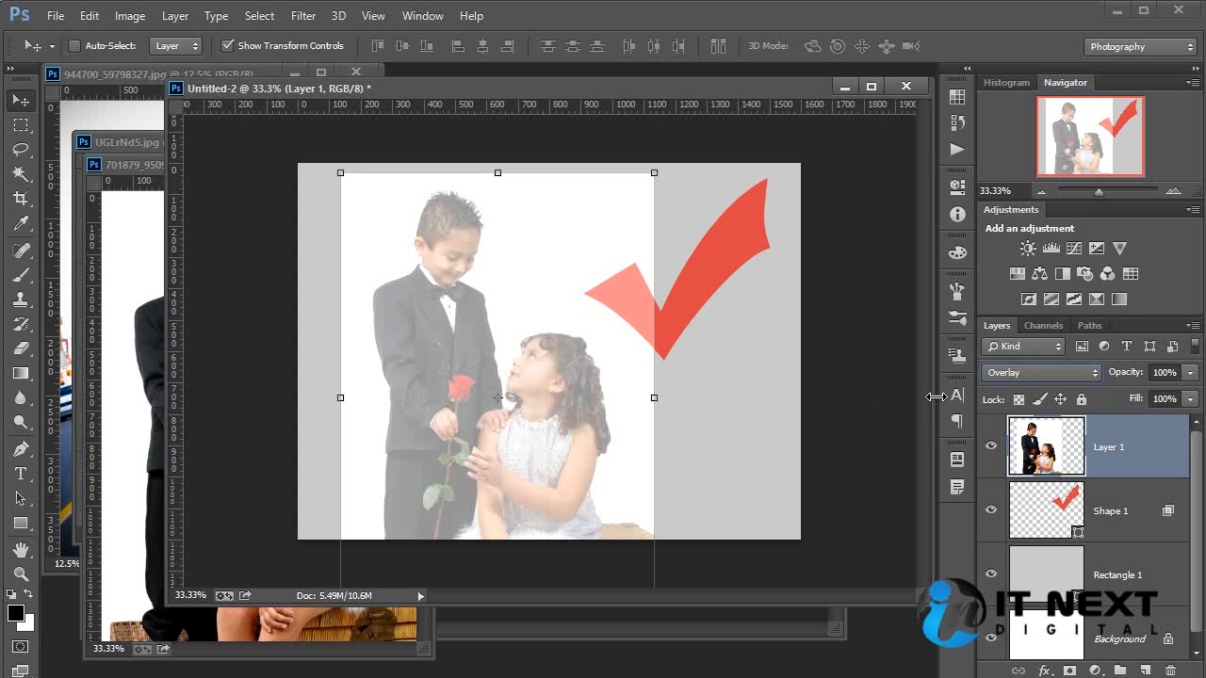
click(1014, 375)
click(1001, 392)
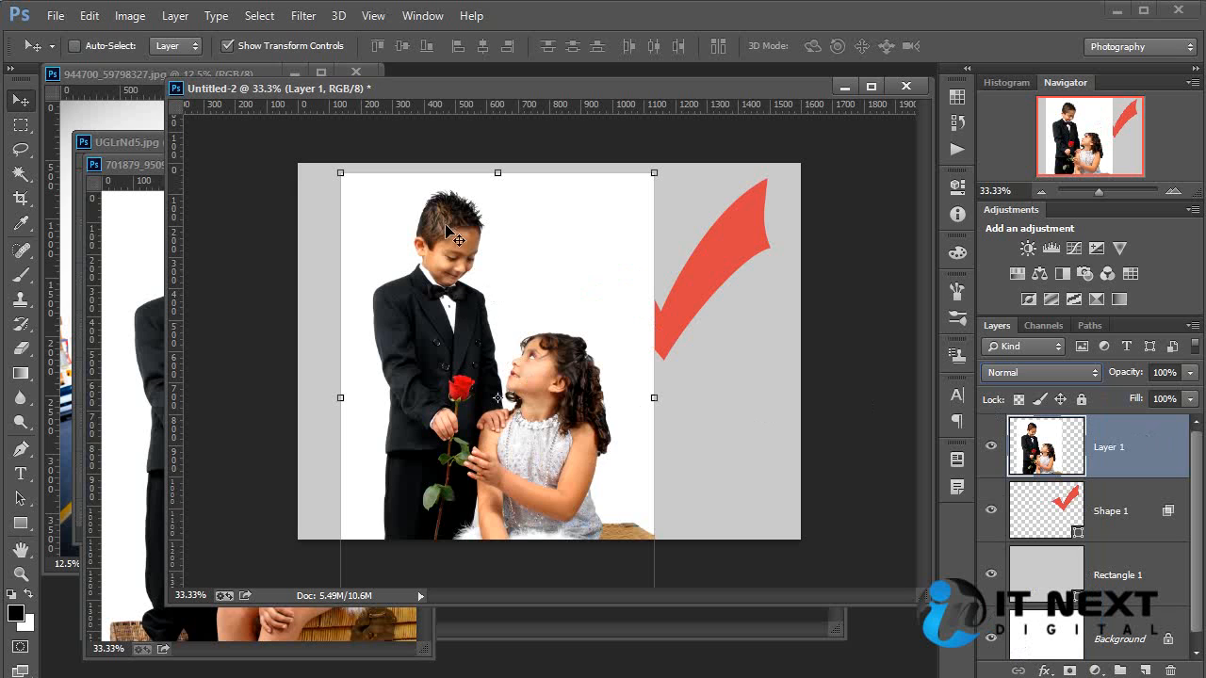
- Hide the photo's white background with Blend If, lowering This Layer's white point to 244 and slightly further
double_click(1143, 431)
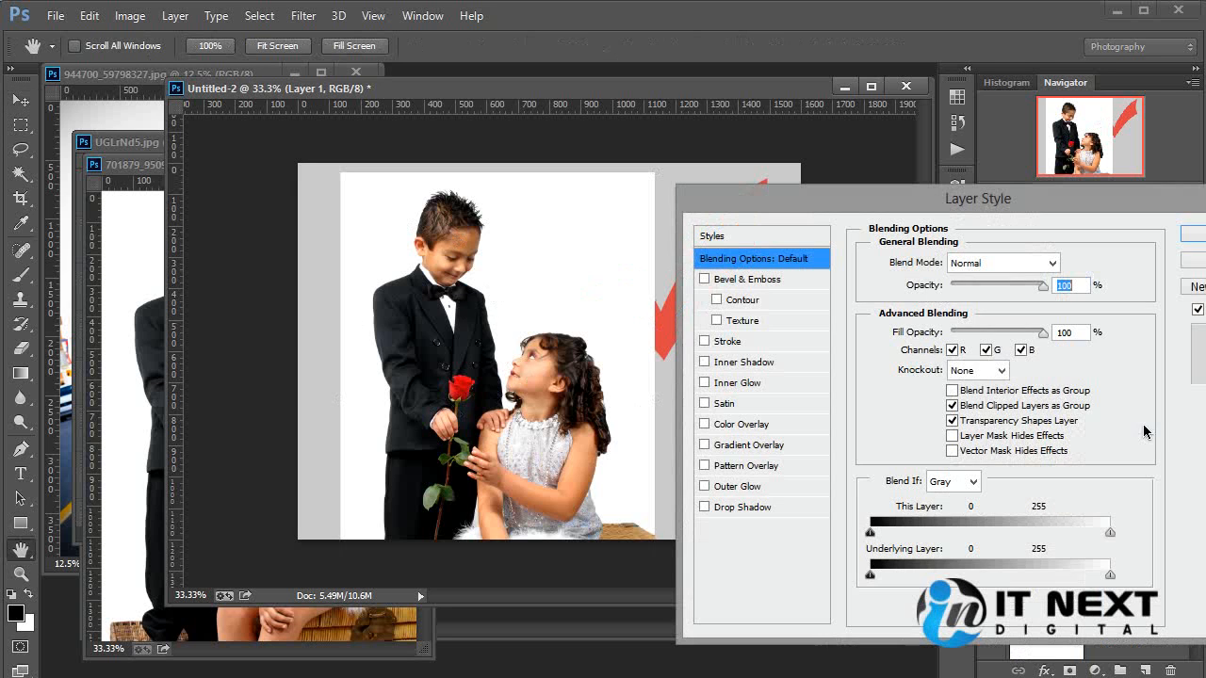
drag(858, 208, 641, 191)
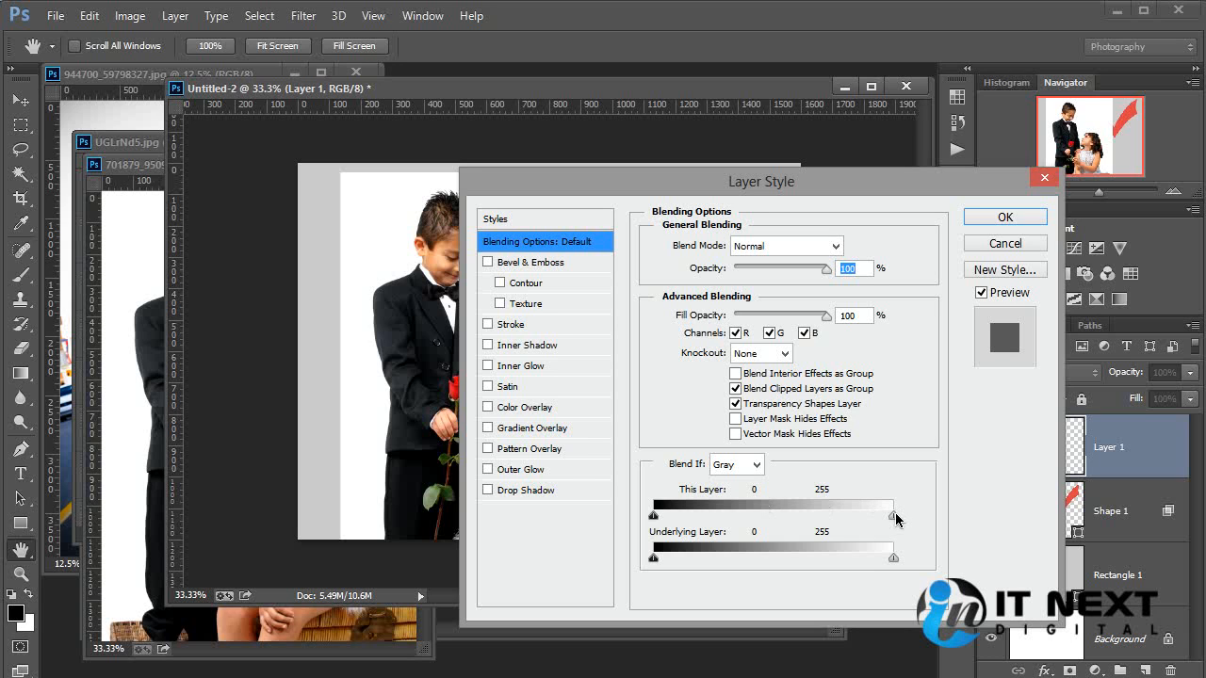
drag(893, 516, 883, 516)
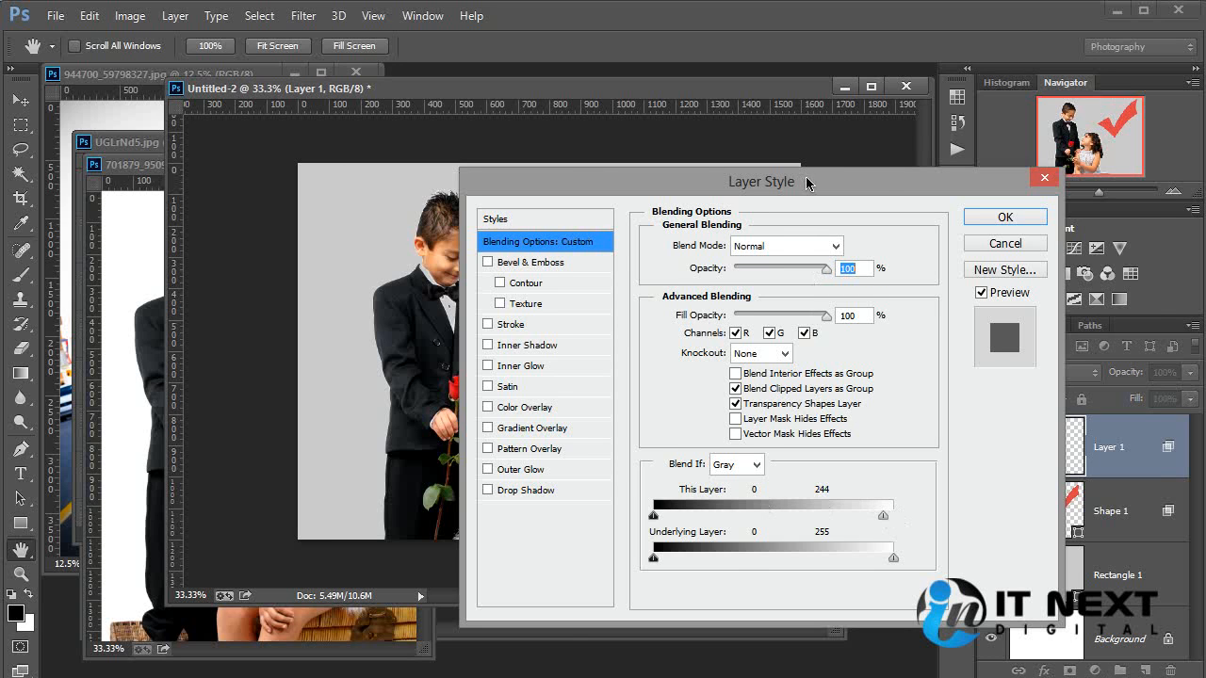
drag(808, 183, 1067, 161)
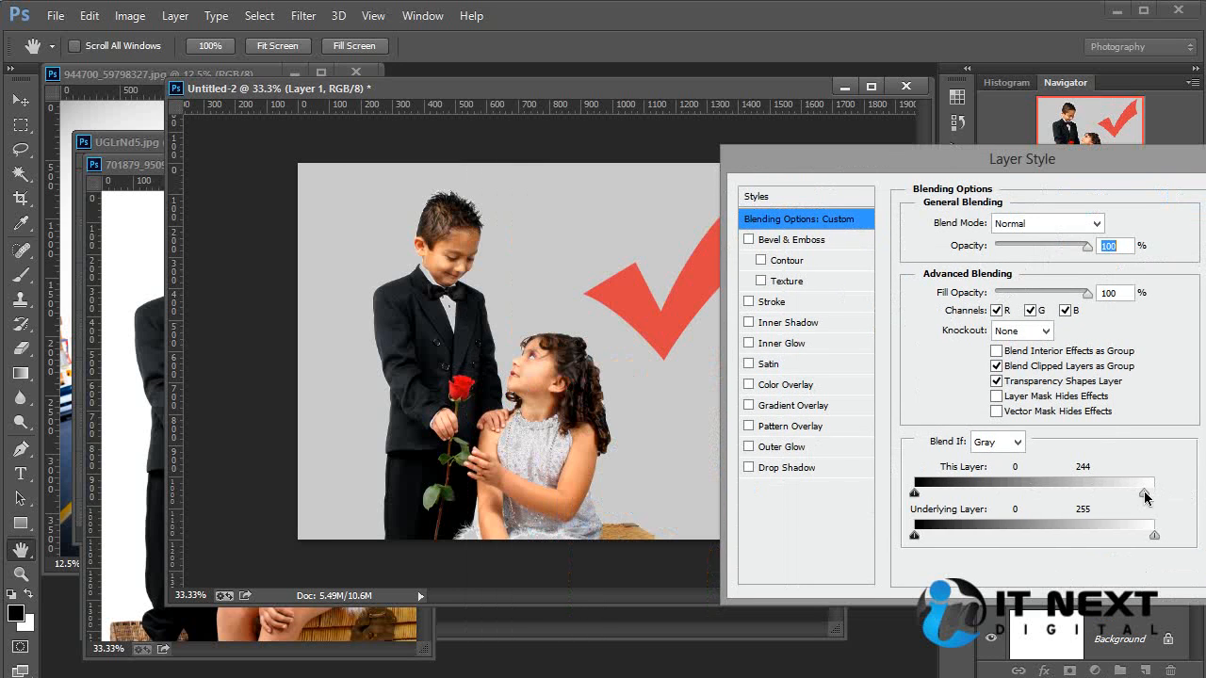
mouse_move(1144, 494)
mouse_down()
mouse_move(1161, 497)
mouse_move(1107, 500)
mouse_move(1141, 501)
mouse_move(1129, 502)
mouse_up()
key(Return)
- Delete the children photo layer from Untitled-2 and bring the leaf image UGLrNd5.jpg to the front
key(Delete)
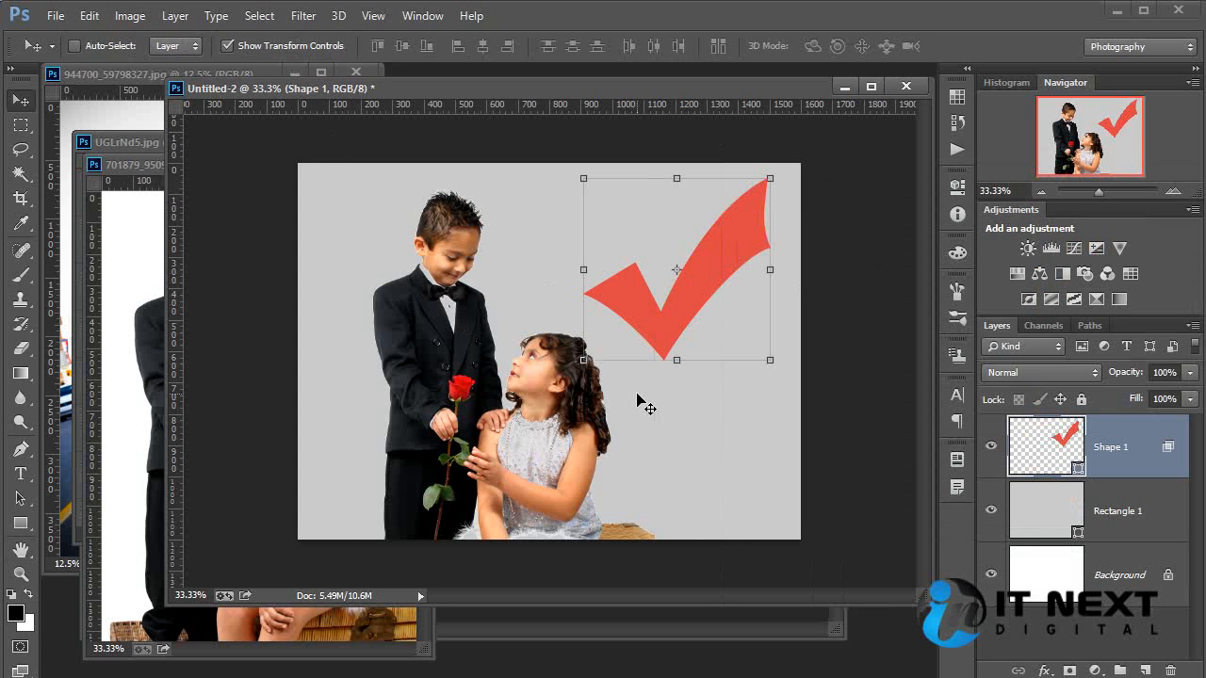
click(143, 369)
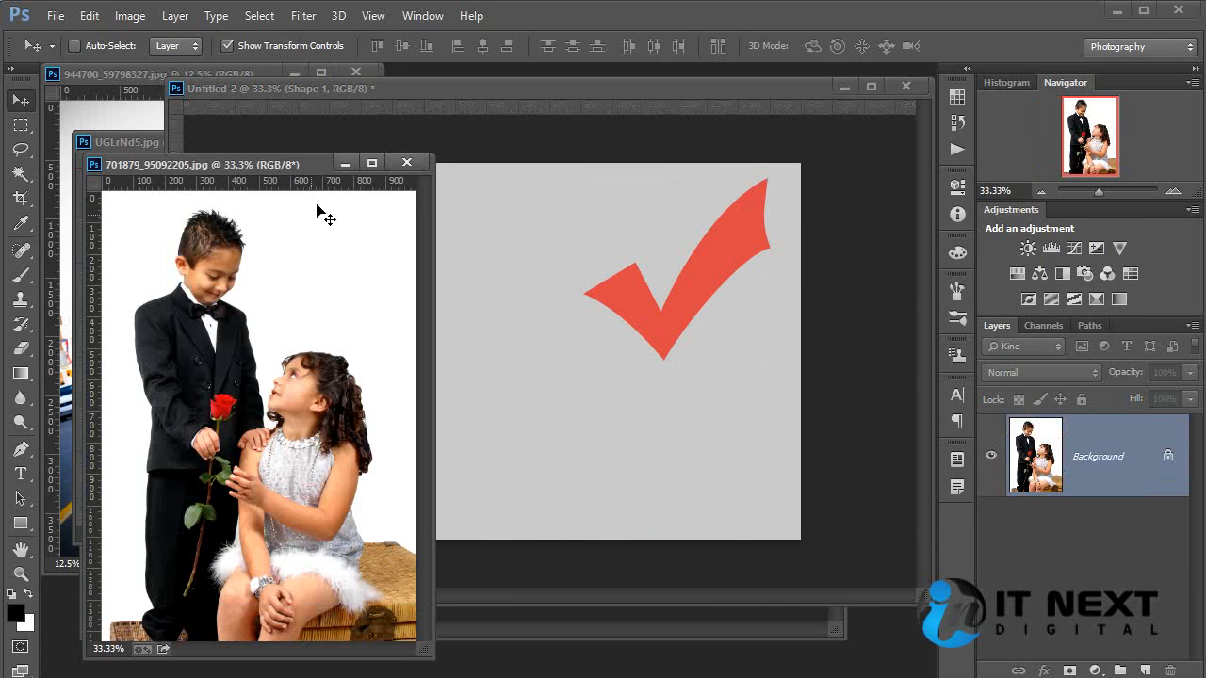
drag(294, 171, 426, 282)
click(147, 290)
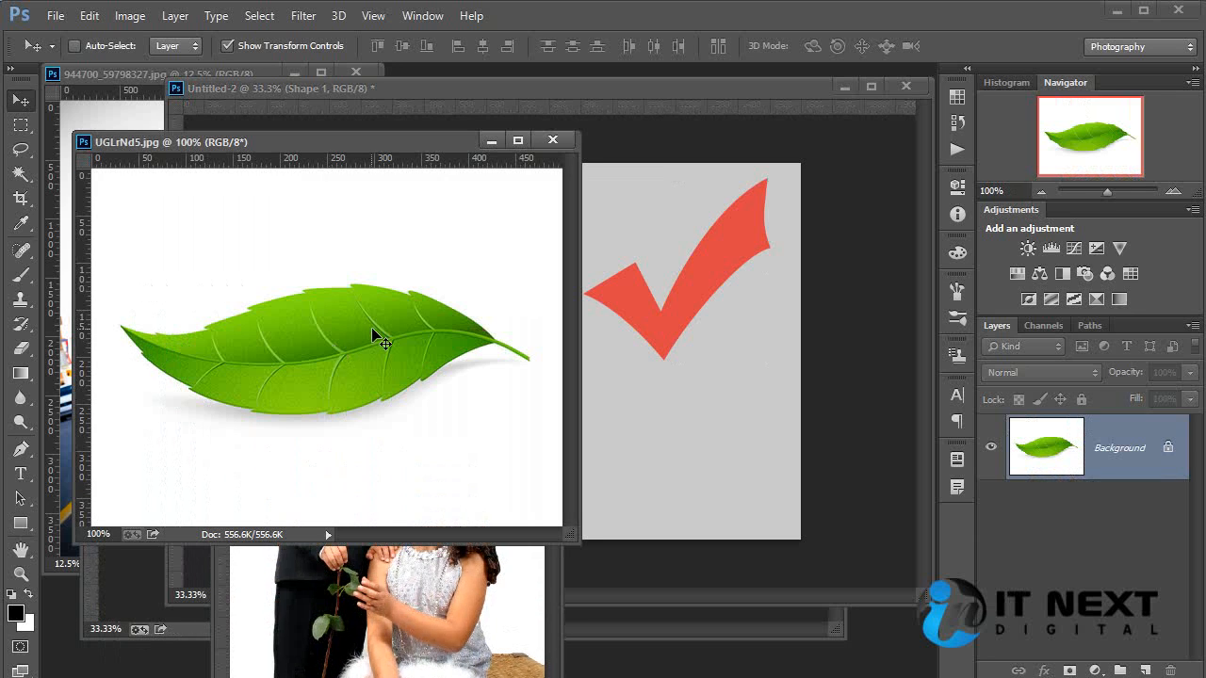
- Copy the leaf image into the lower-left area of Untitled-2 and set its layer's blend mode to Multiply
drag(355, 368, 441, 450)
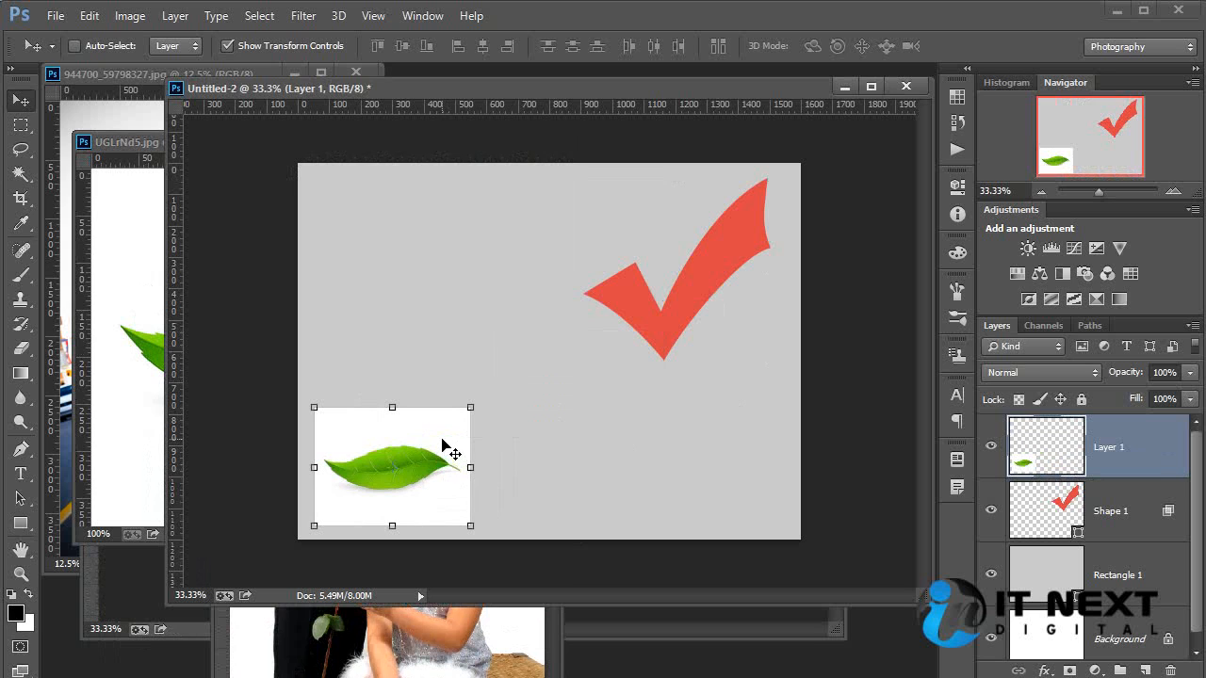
click(1041, 372)
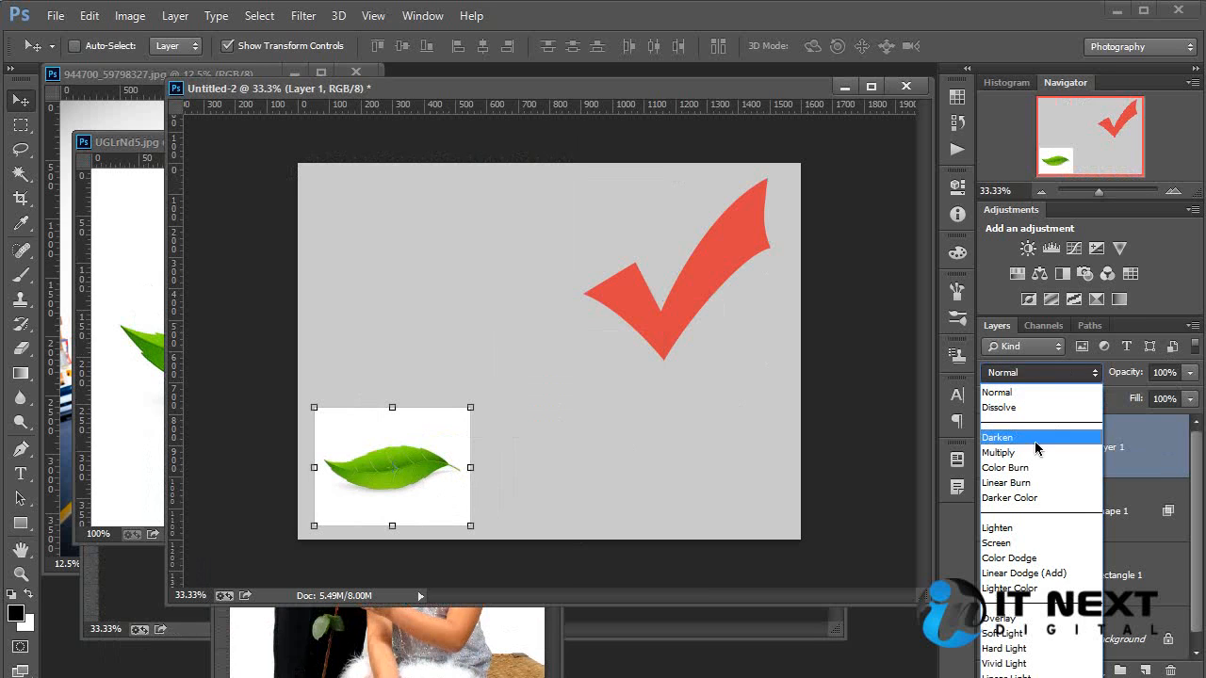
click(1031, 439)
- Change the background rectangle's fill to a pinkish purple with hue 306, saturation 47% and brightness 67%
ctrl+click(648, 457)
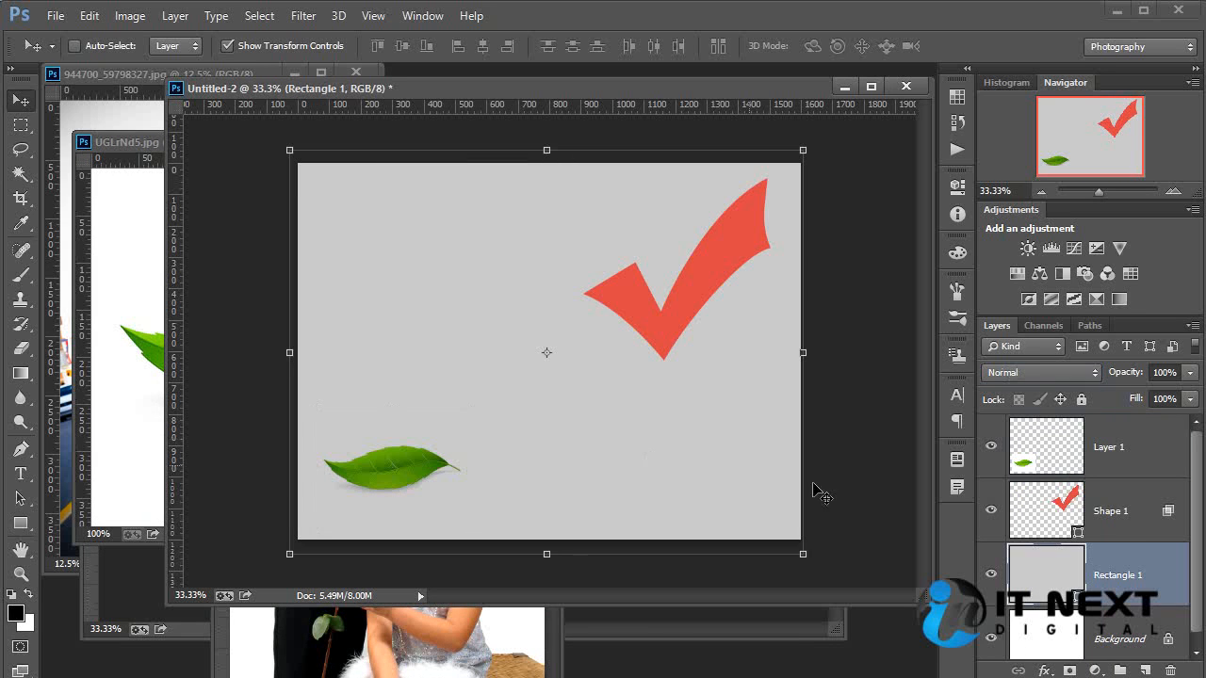
double_click(1053, 575)
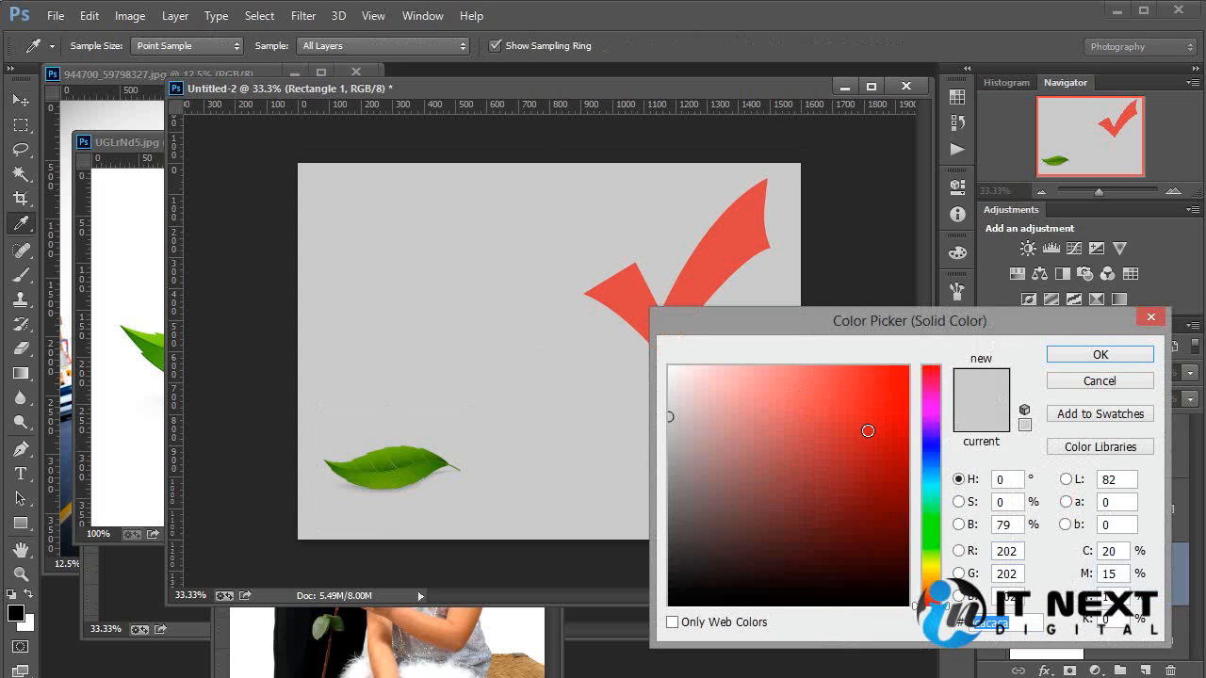
click(945, 571)
click(907, 367)
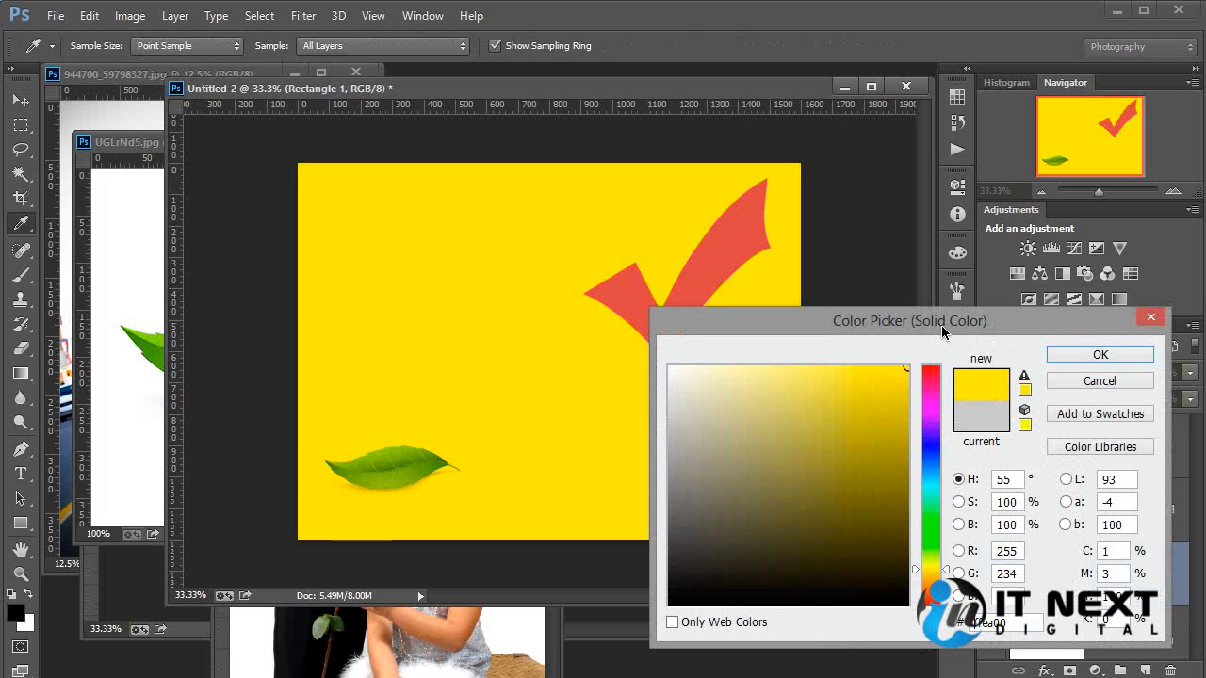
mouse_move(795, 461)
mouse_down()
mouse_move(794, 477)
mouse_move(886, 571)
mouse_move(856, 500)
mouse_move(780, 443)
mouse_up()
drag(932, 471, 931, 407)
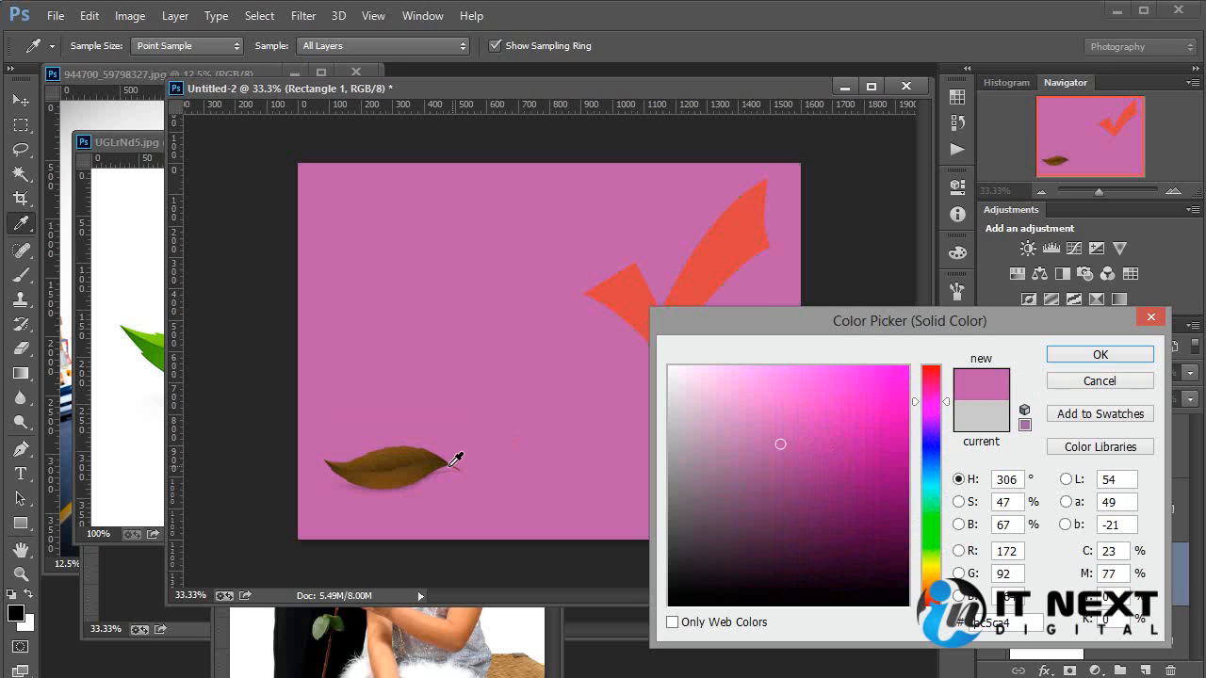
key(ctrl+plus)
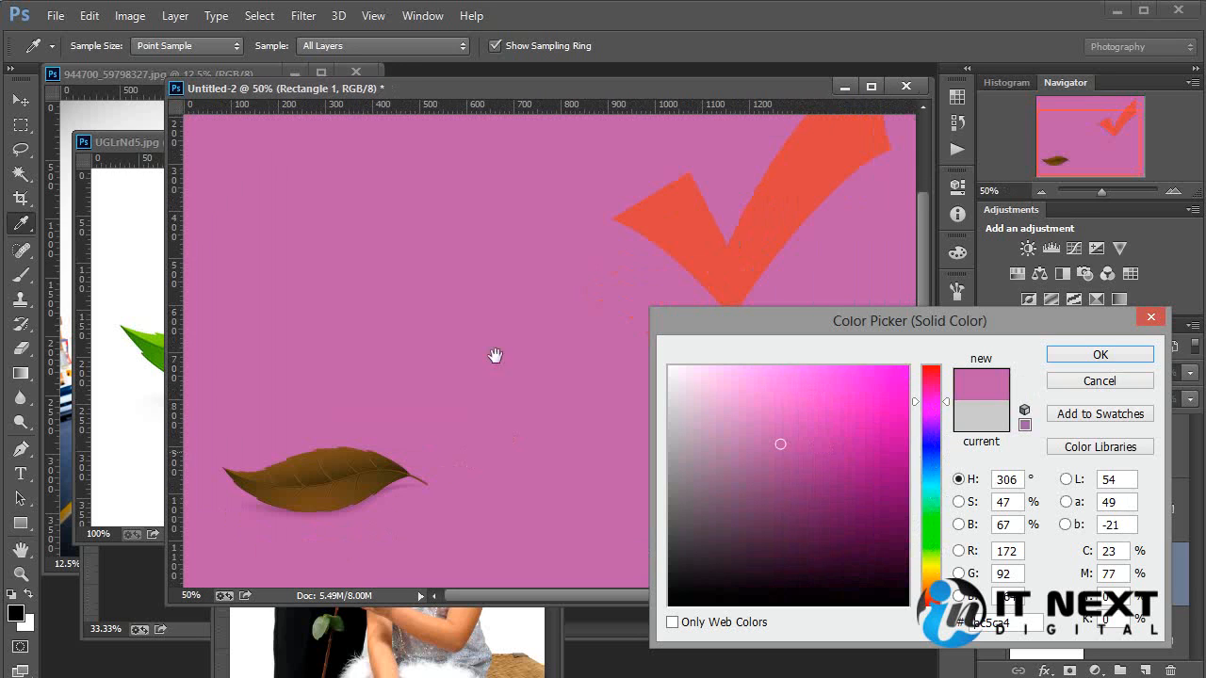
click(1080, 352)
- Duplicate the leaf layer to the right of the original and set the copy's blend mode to Normal
ctrl+click(282, 456)
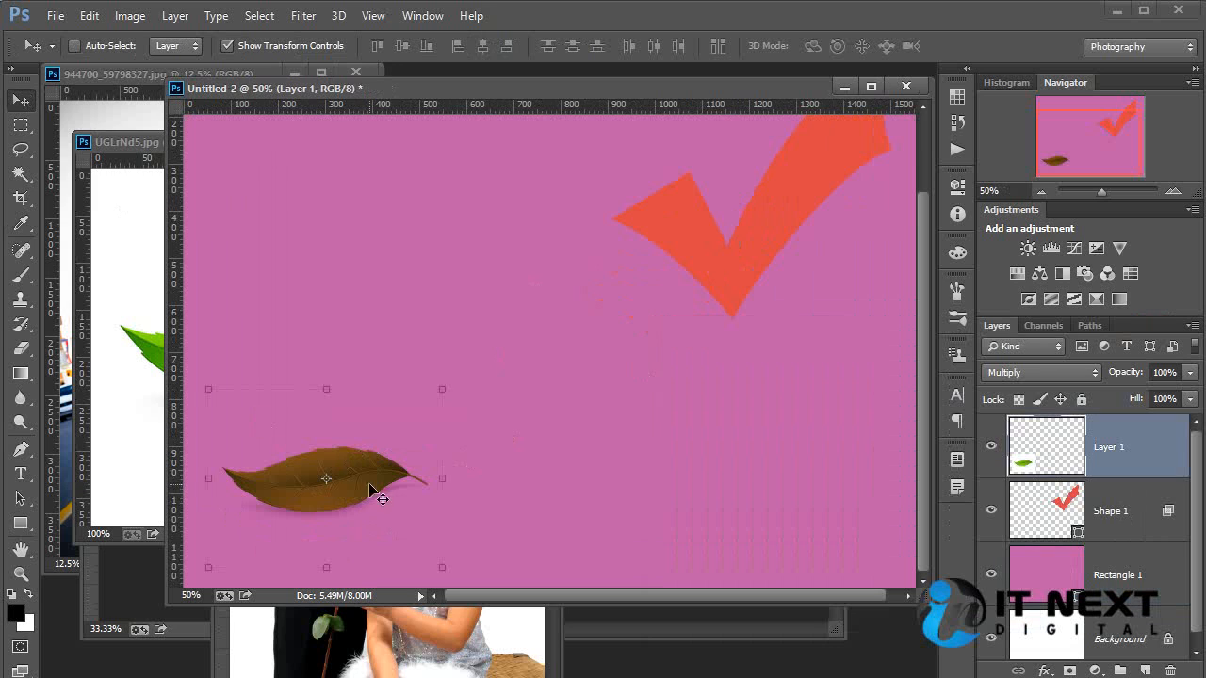
drag(364, 476, 682, 476)
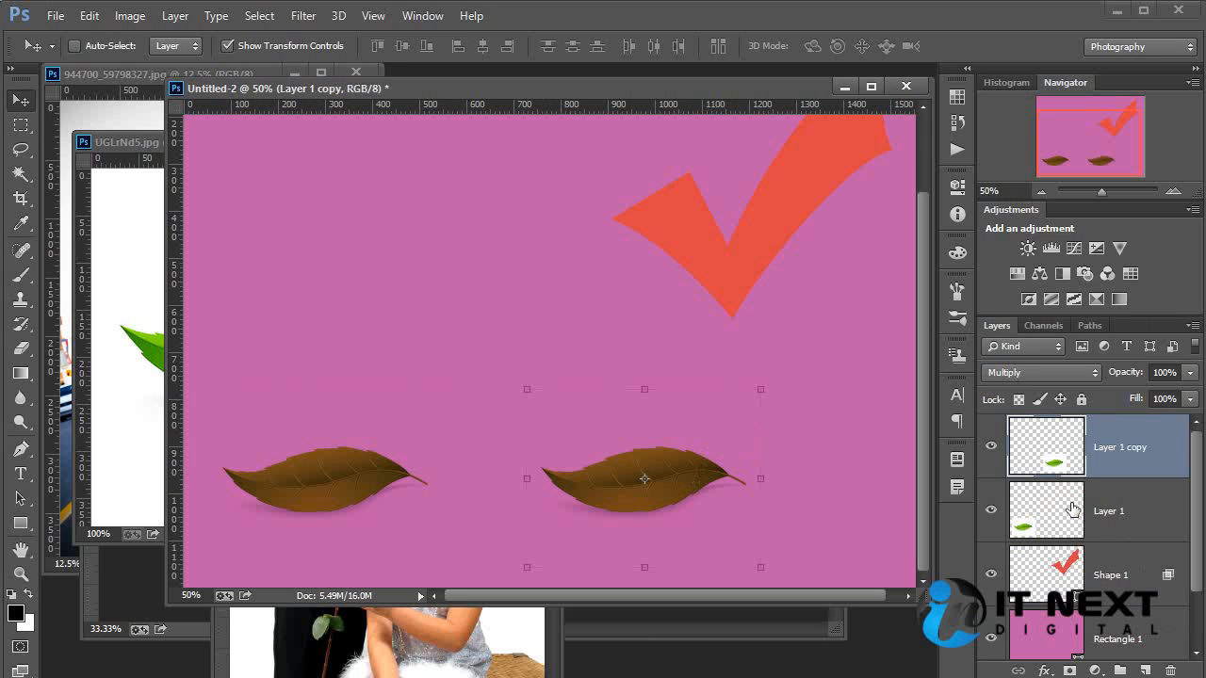
click(1049, 374)
click(999, 392)
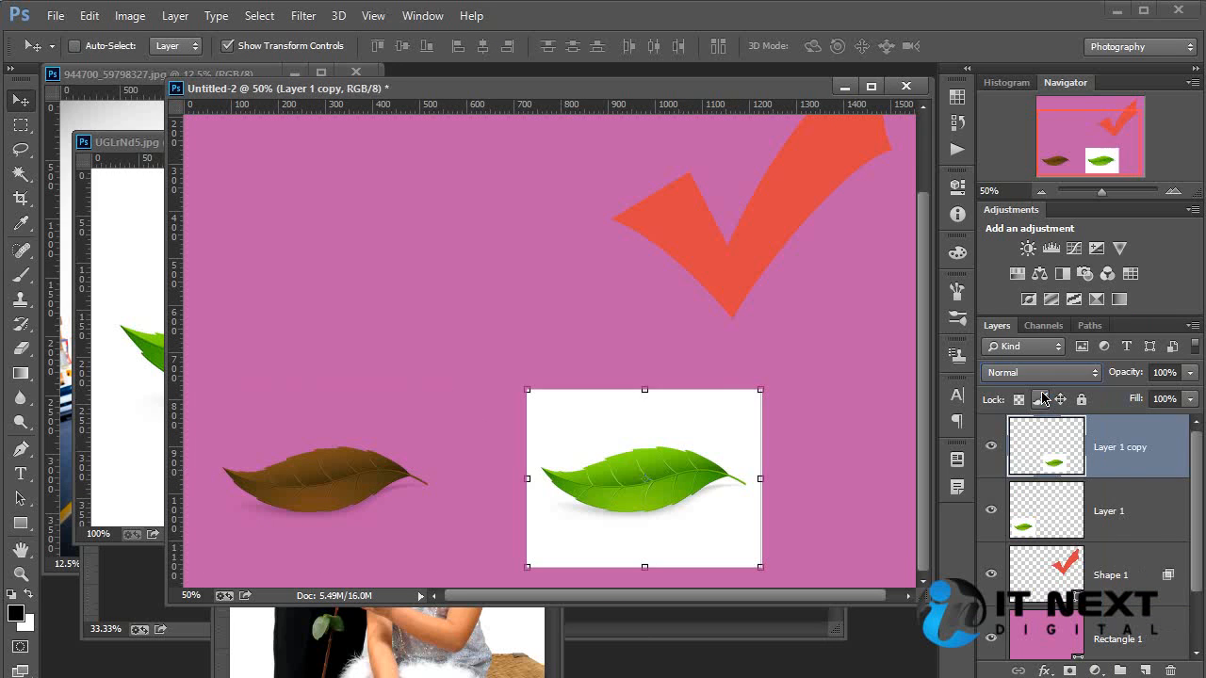
- Split the leaf copy's Blend If This Layer white slider at 190 / 224 and move the copy about 190 px to the right
ctrl+click(417, 364)
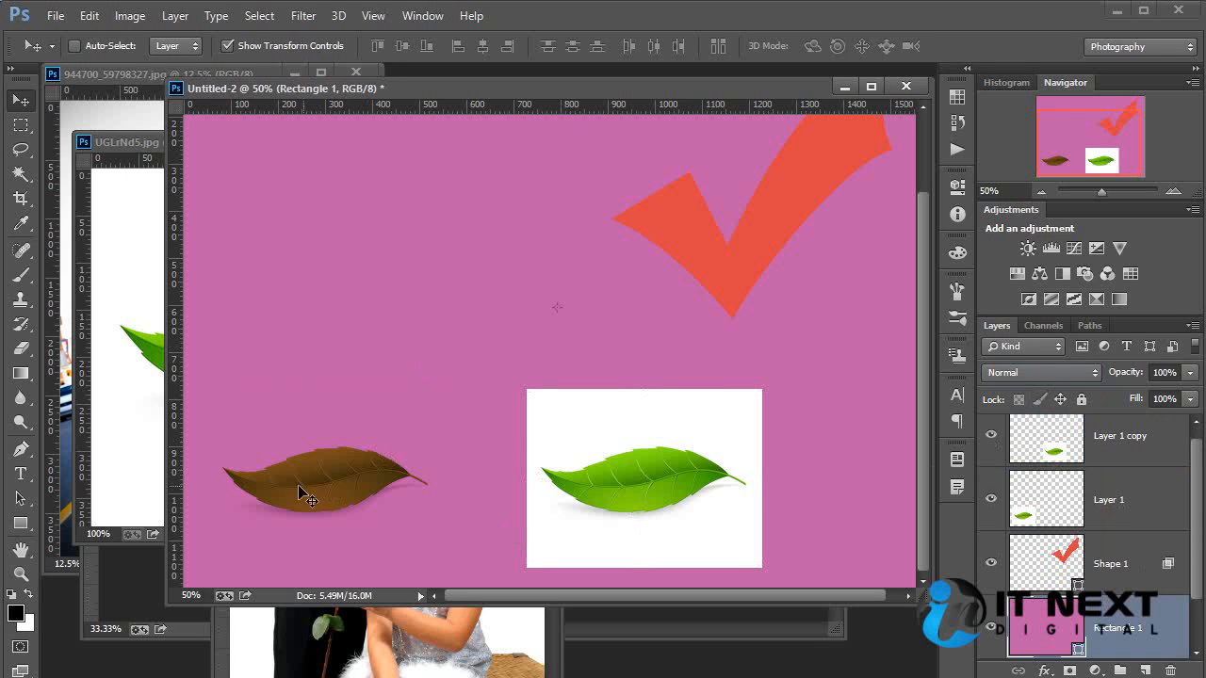
ctrl+click(626, 425)
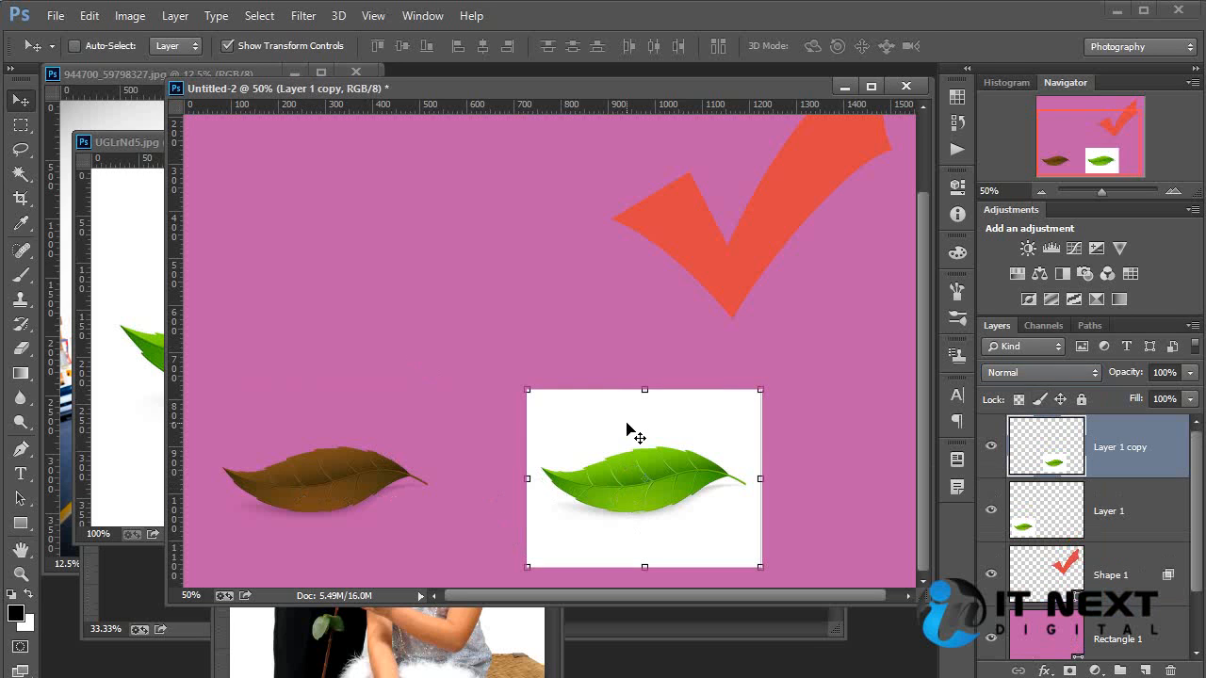
double_click(1157, 463)
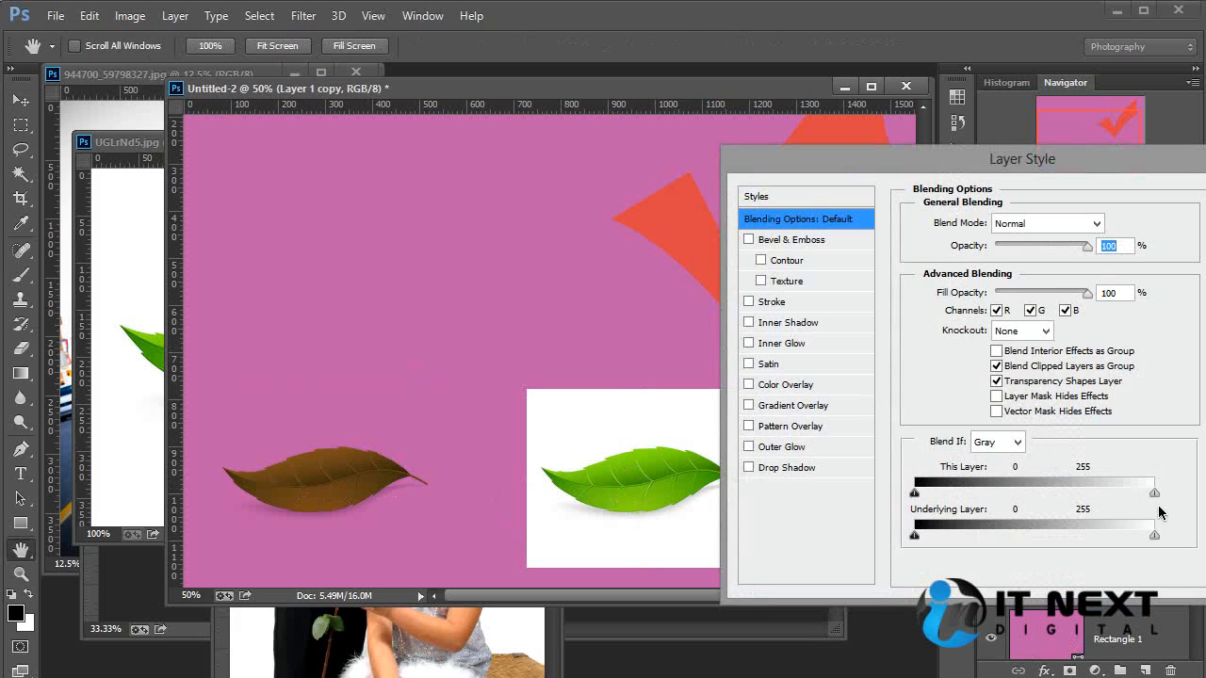
drag(1154, 500, 1112, 503)
drag(1019, 179, 167, 162)
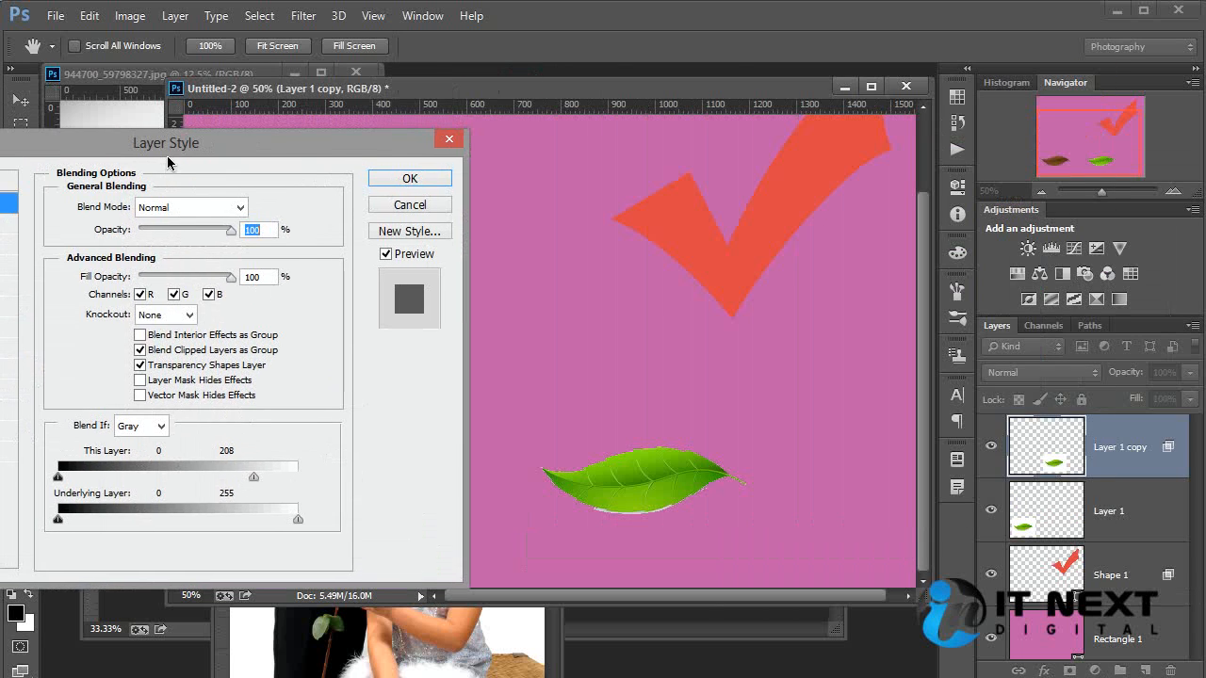
mouse_move(254, 477)
mouse_down()
mouse_move(269, 483)
mouse_move(211, 484)
mouse_move(238, 485)
mouse_up()
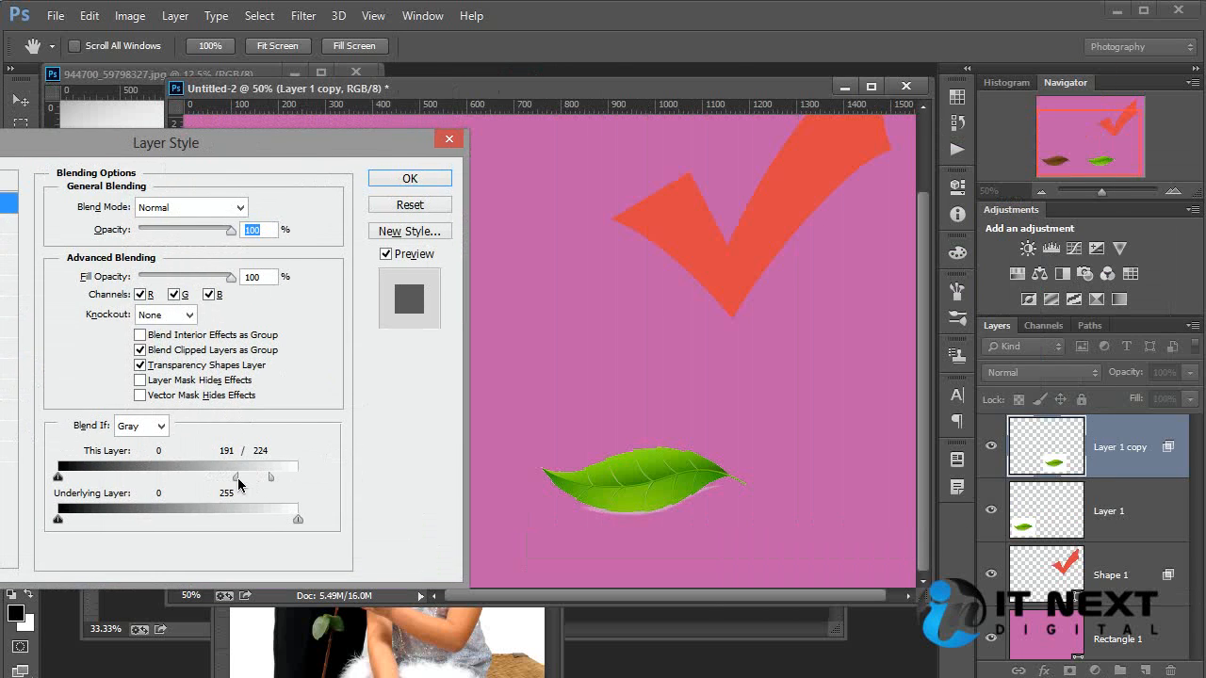
key(Return)
key(v)
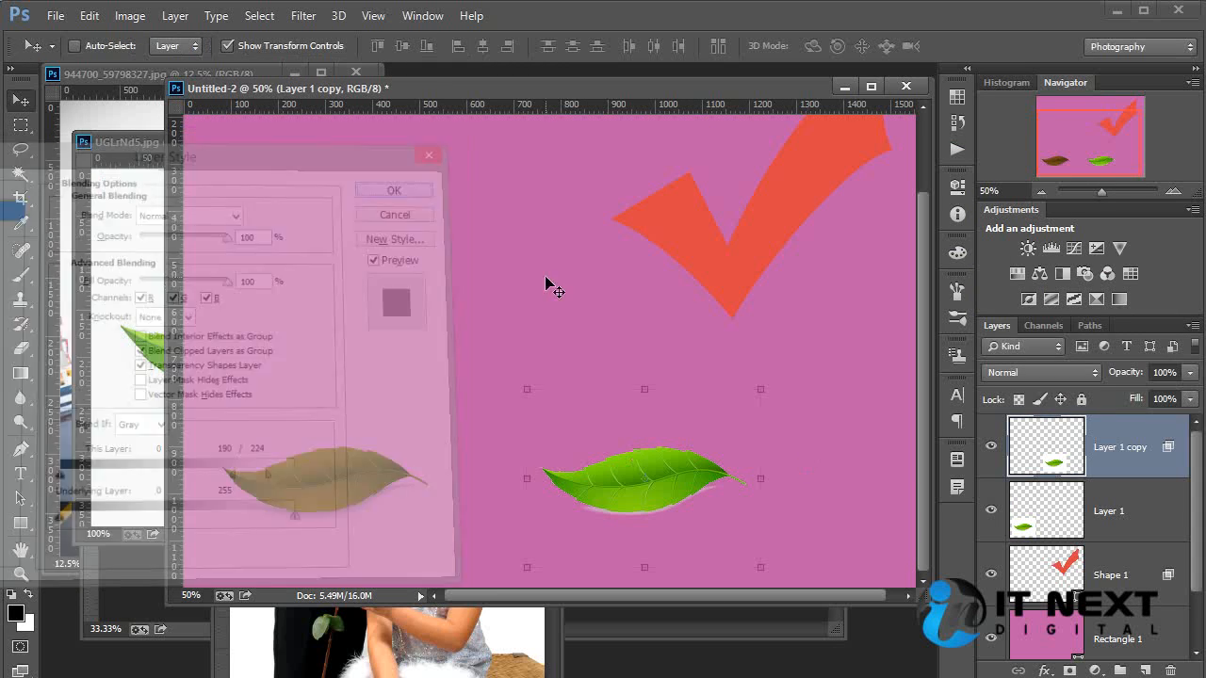
drag(745, 509, 824, 483)
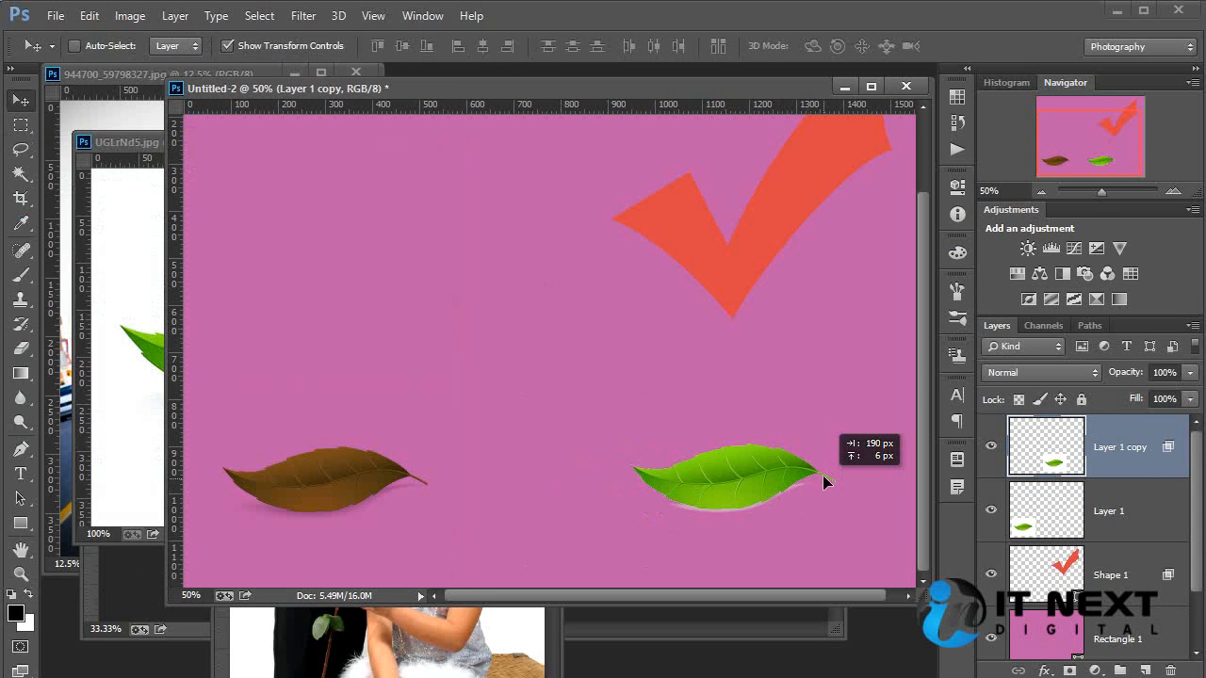
- Switch the original leaf layer's blend mode to Normal for comparison and set it back to Multiply
ctrl+click(481, 387)
click(1144, 500)
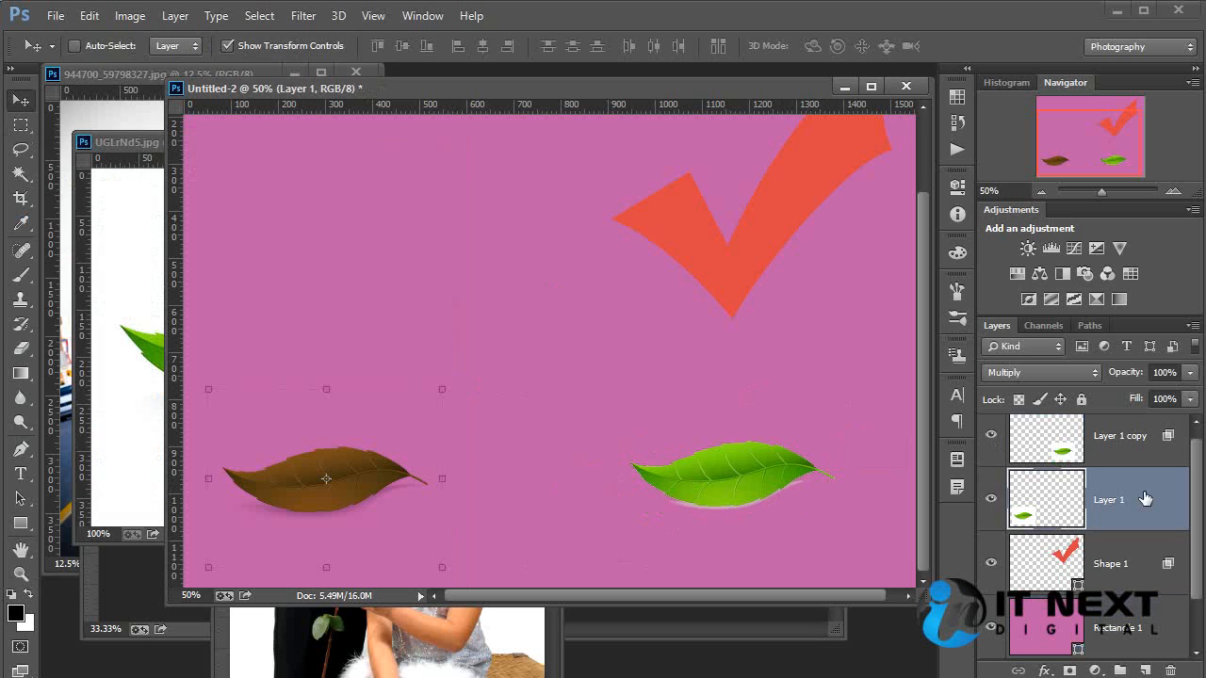
click(1046, 373)
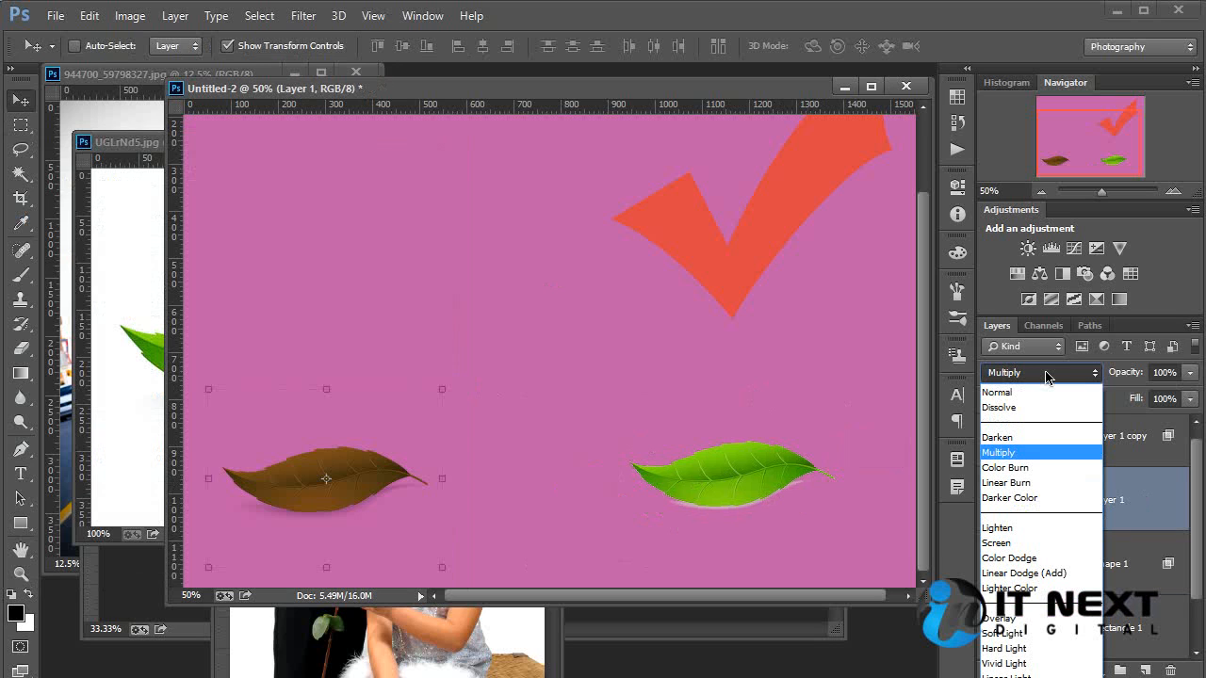
click(996, 392)
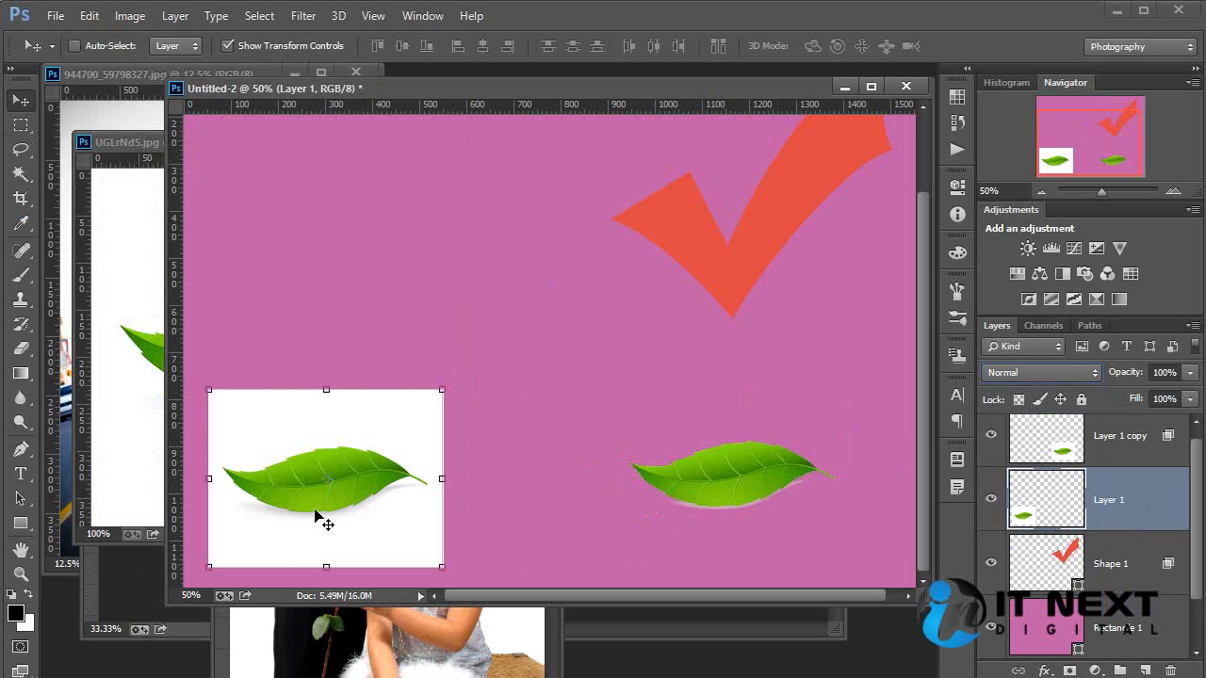
click(1036, 372)
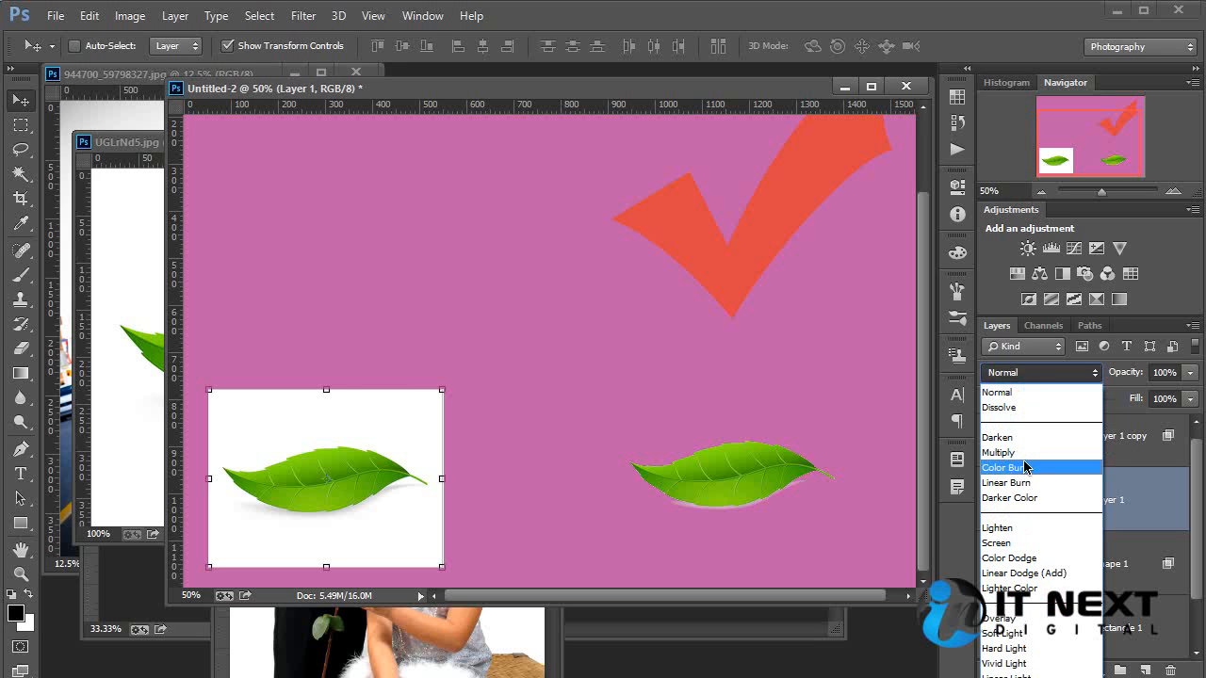
click(1028, 453)
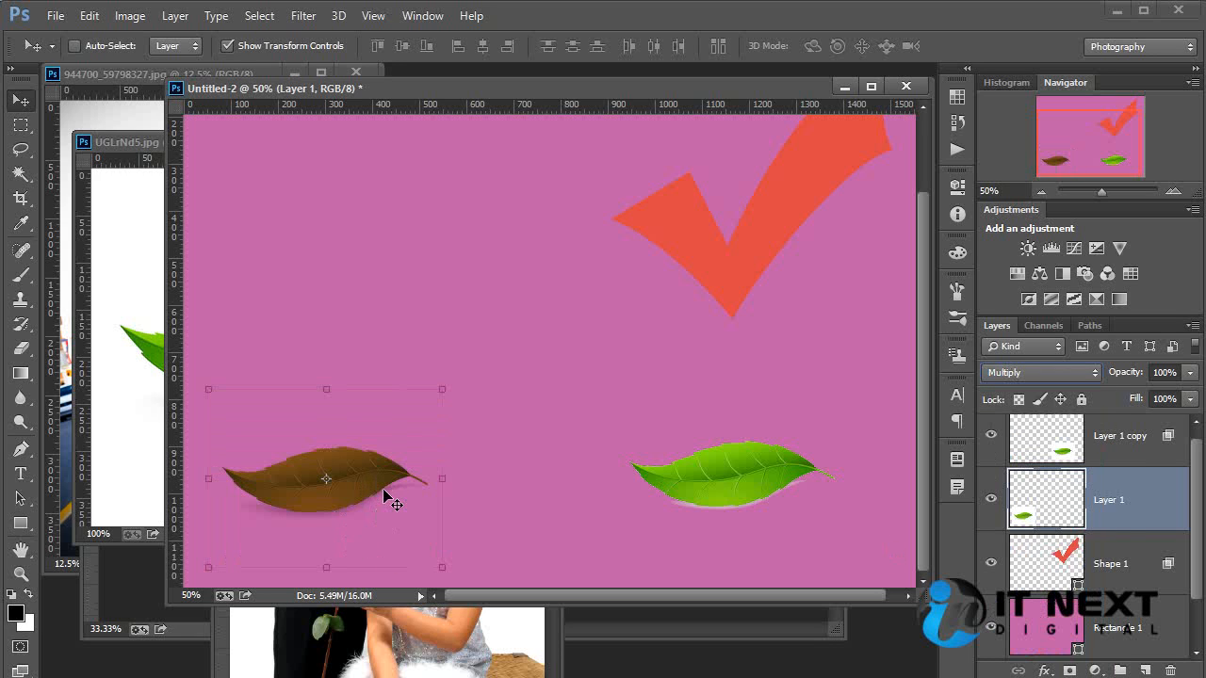
- Change the background rectangle's fill to light grey with saturation 0% and brightness 83%
click(1045, 648)
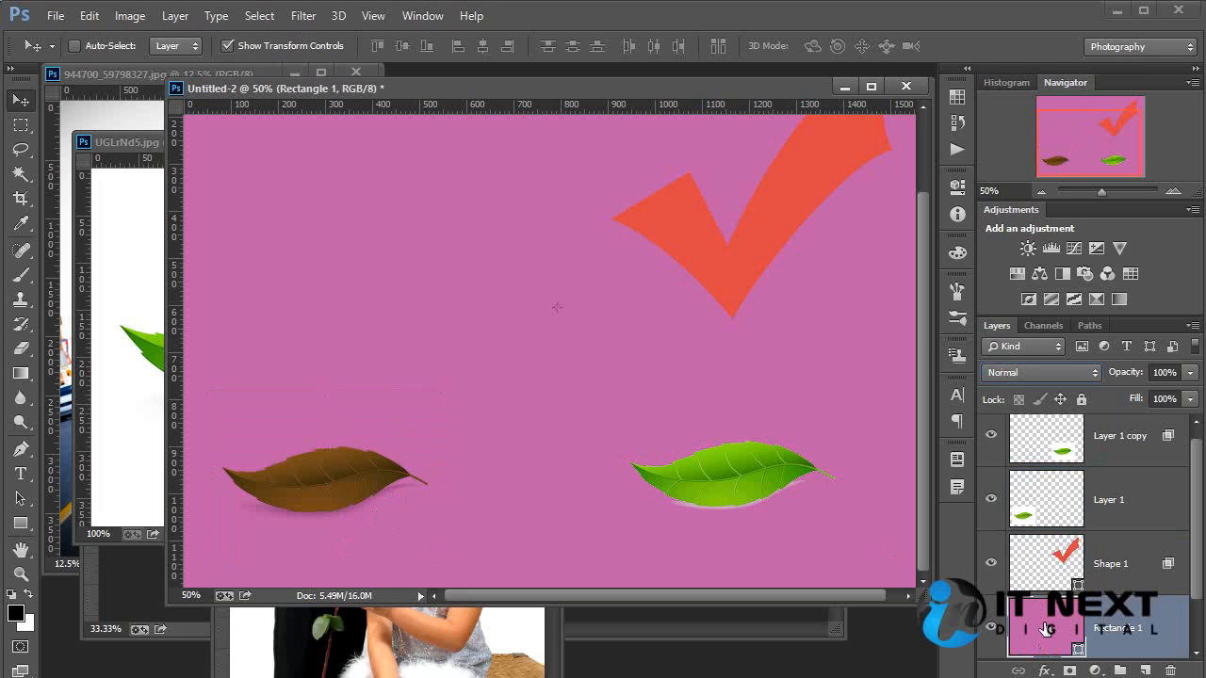
double_click(1045, 629)
click(513, 457)
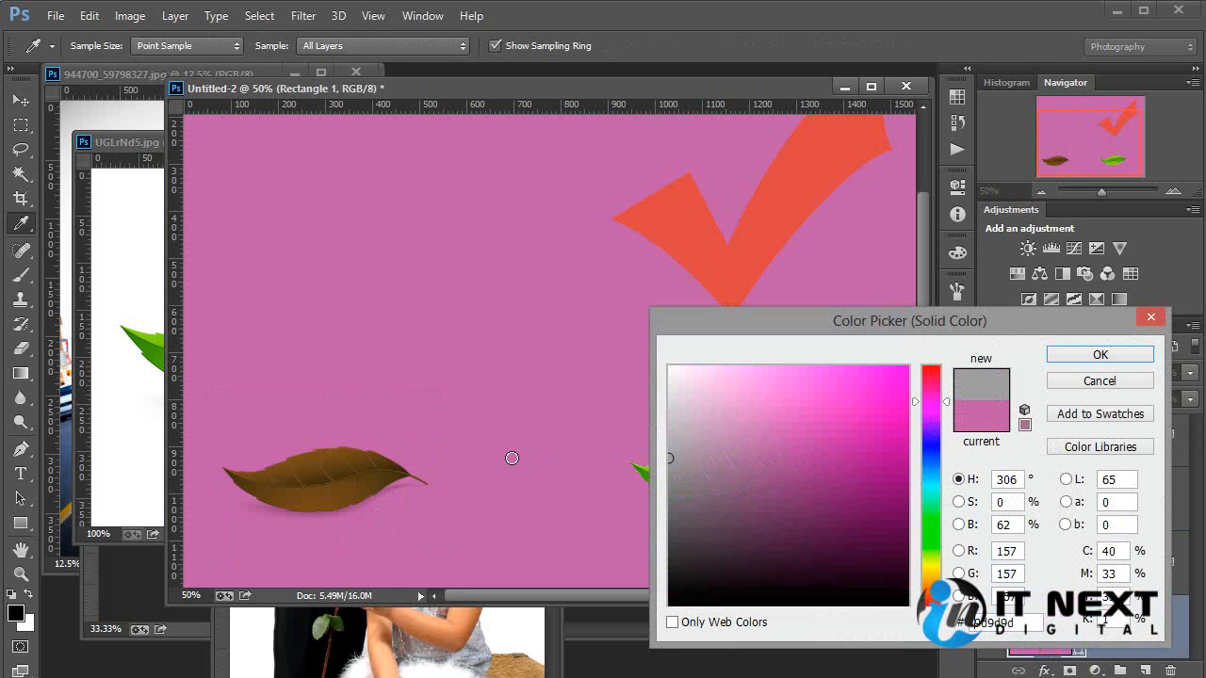
drag(675, 426, 669, 406)
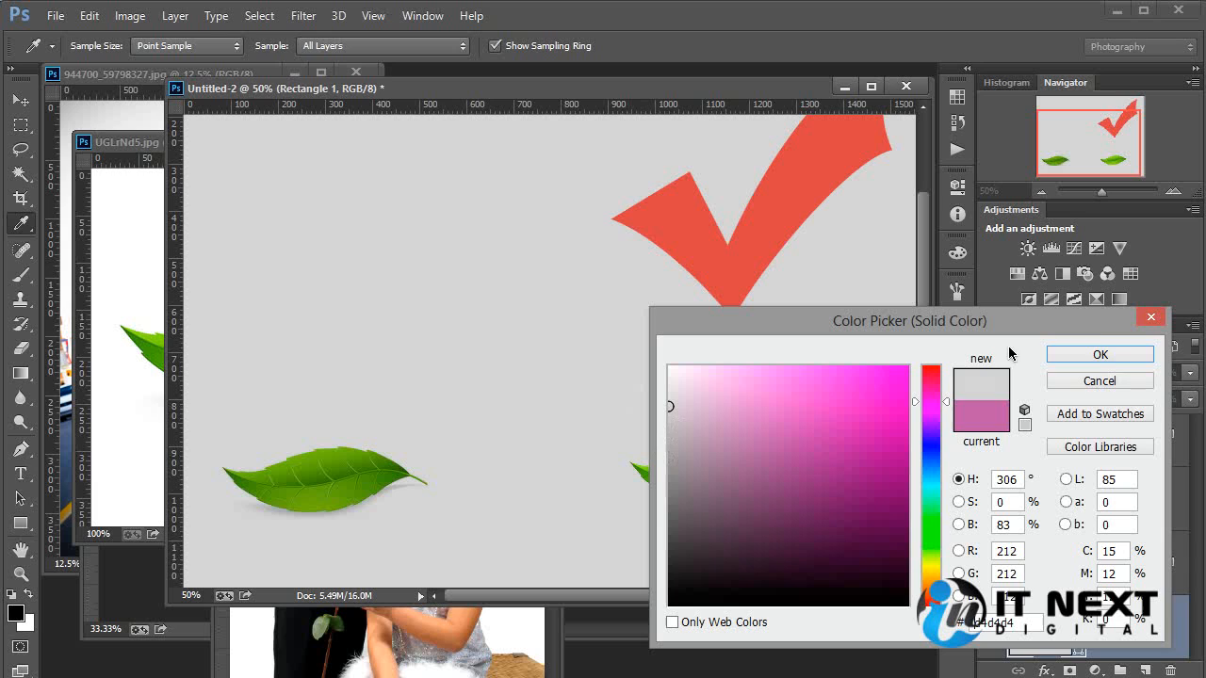
click(1099, 354)
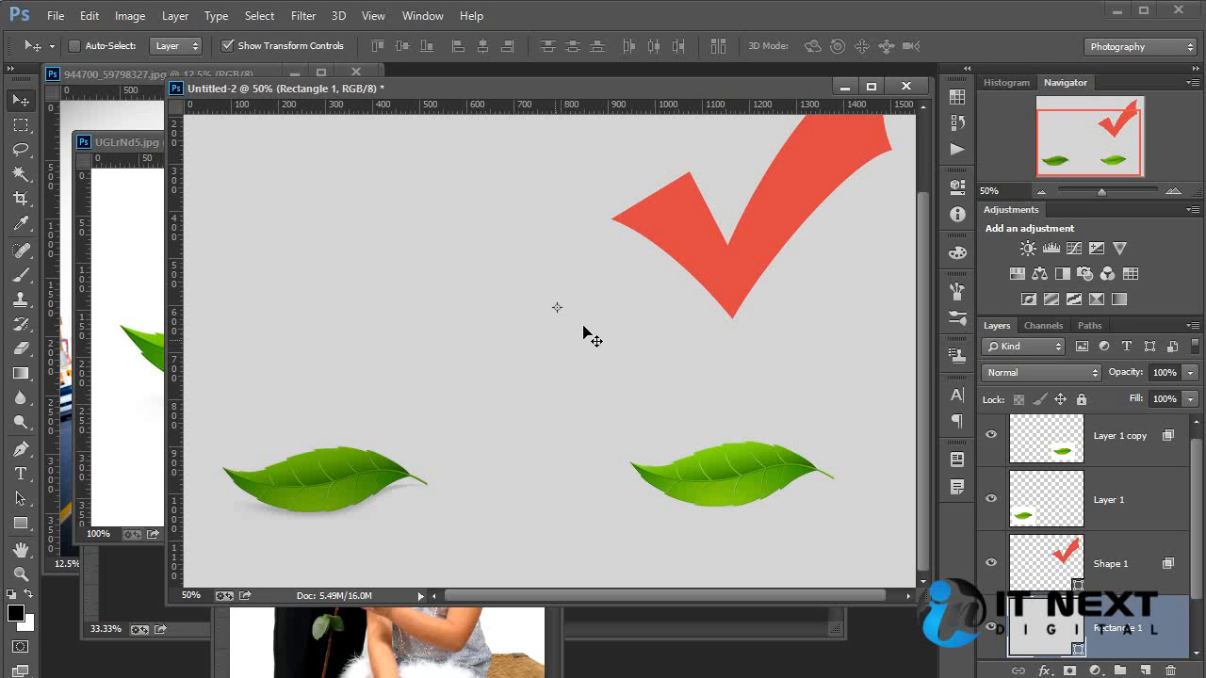
- Open adobe-logo.jpg from the CC folder and copy the logo into Untitled-2, above the leaves and beside the checkmark
drag(632, 92, 606, 186)
double_click(638, 97)
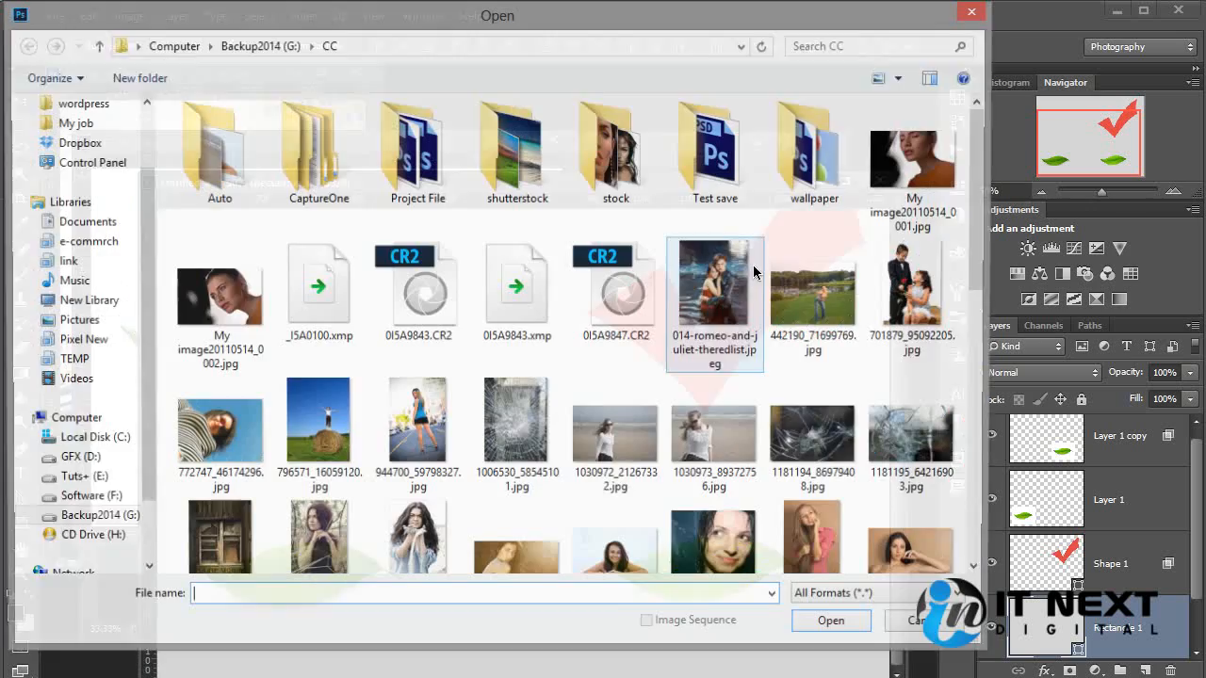
scroll(968, 377, down, 4)
scroll(967, 376, down, 4)
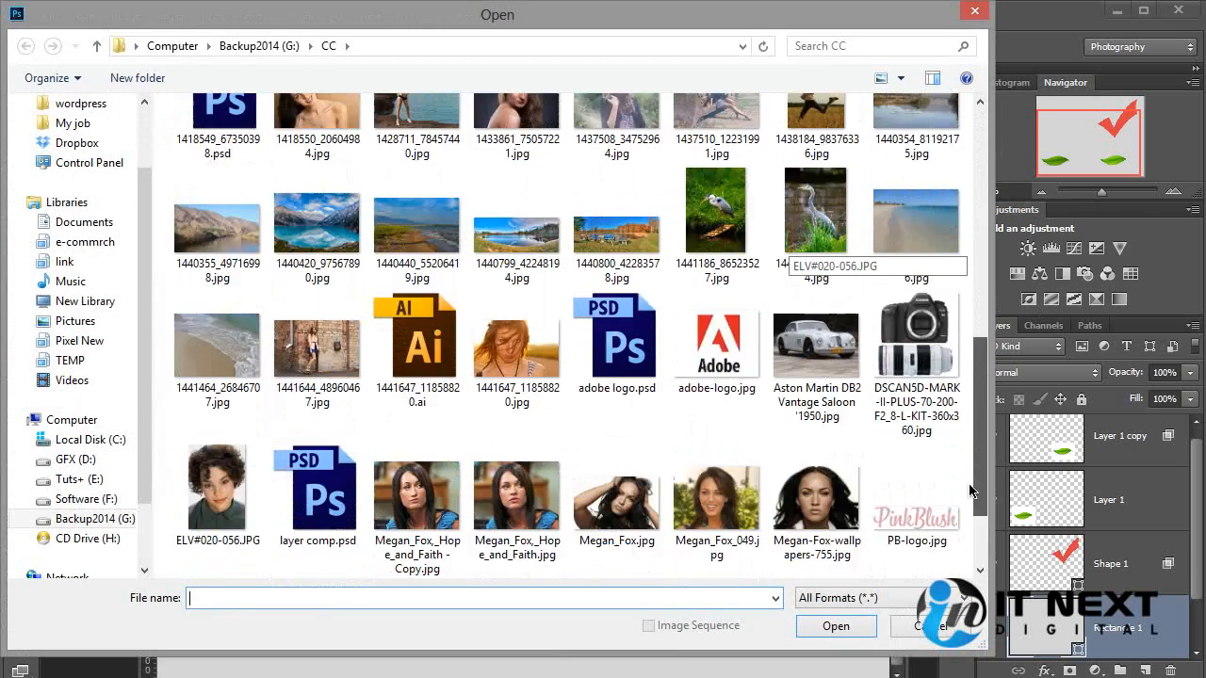
click(726, 247)
double_click(725, 247)
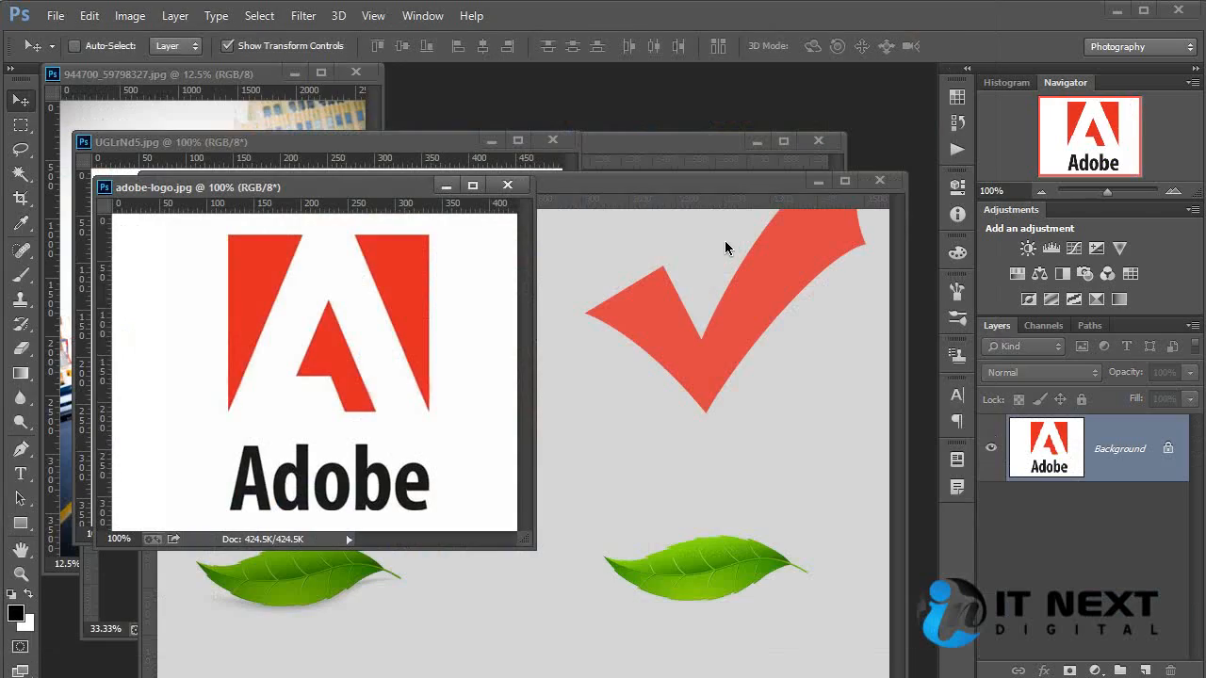
drag(407, 326, 484, 379)
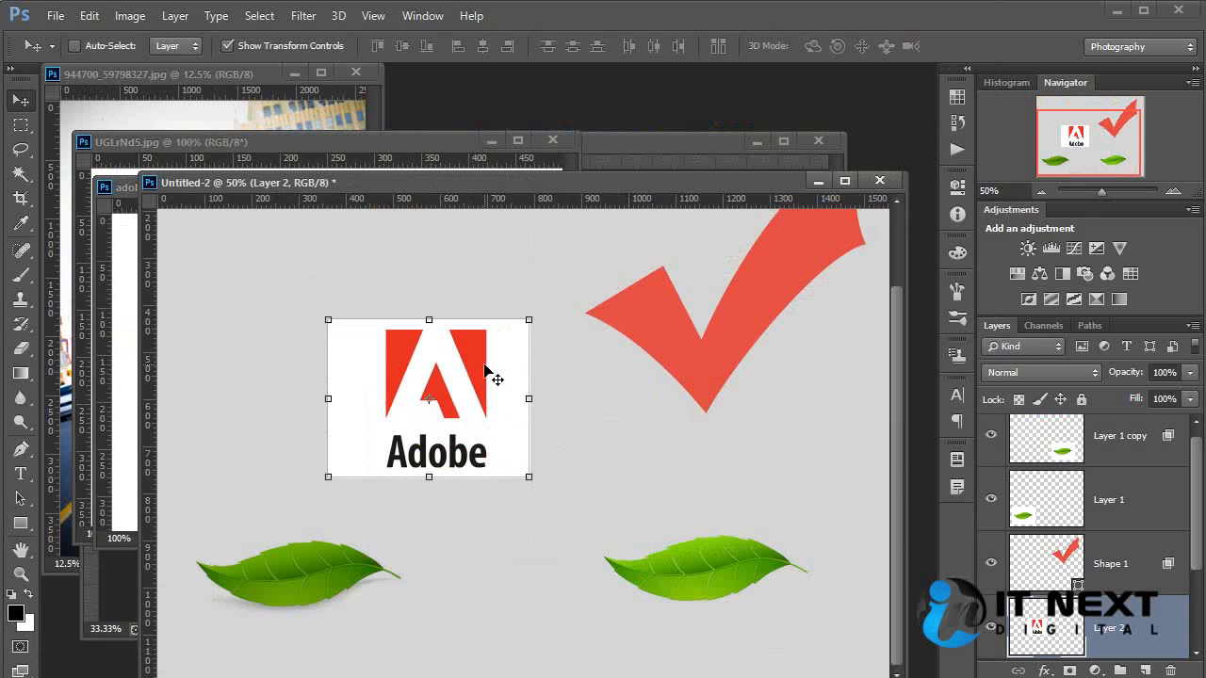
- Try the Multiply blend mode on the Adobe logo layer and return it to Normal
click(1041, 372)
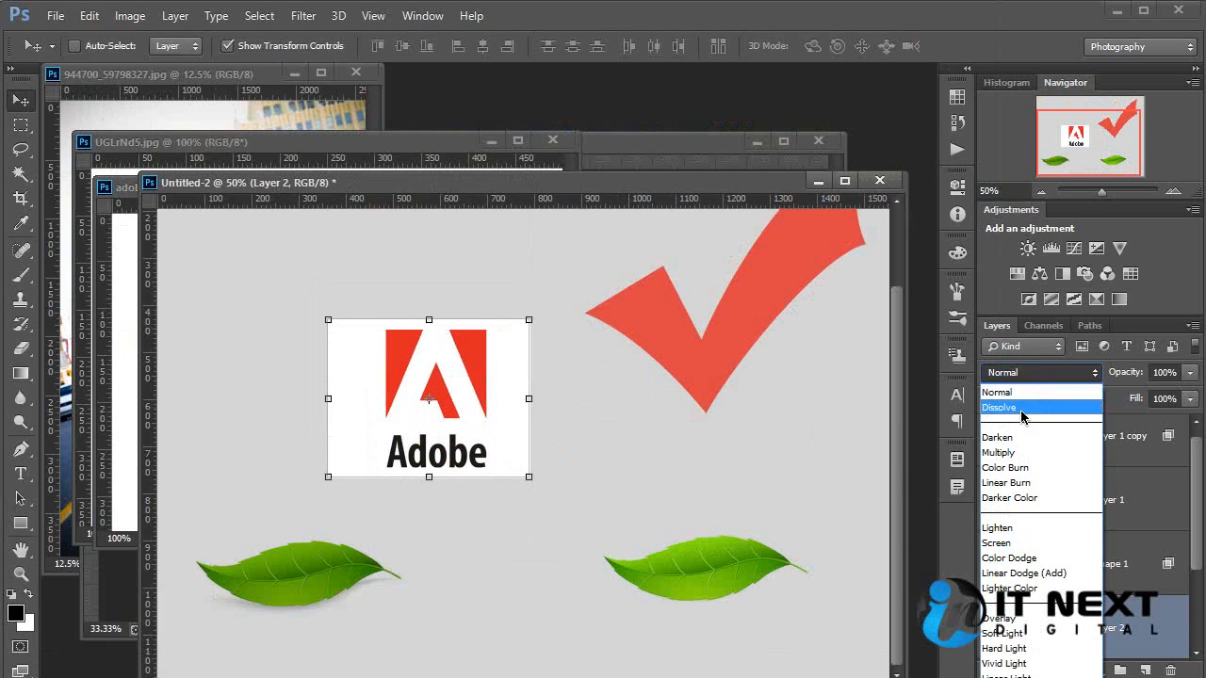
click(1015, 452)
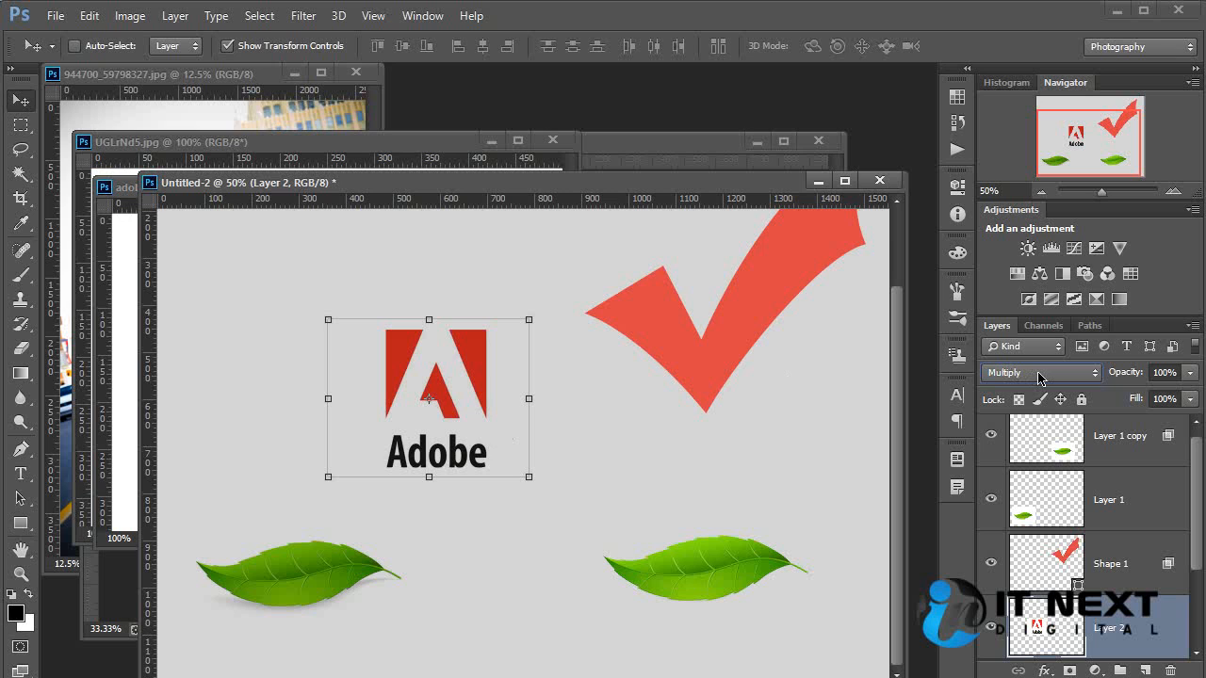
scroll(1039, 377, up, 3)
- Set the Adobe logo layer's Blend If This Layer white value to 221
double_click(1156, 621)
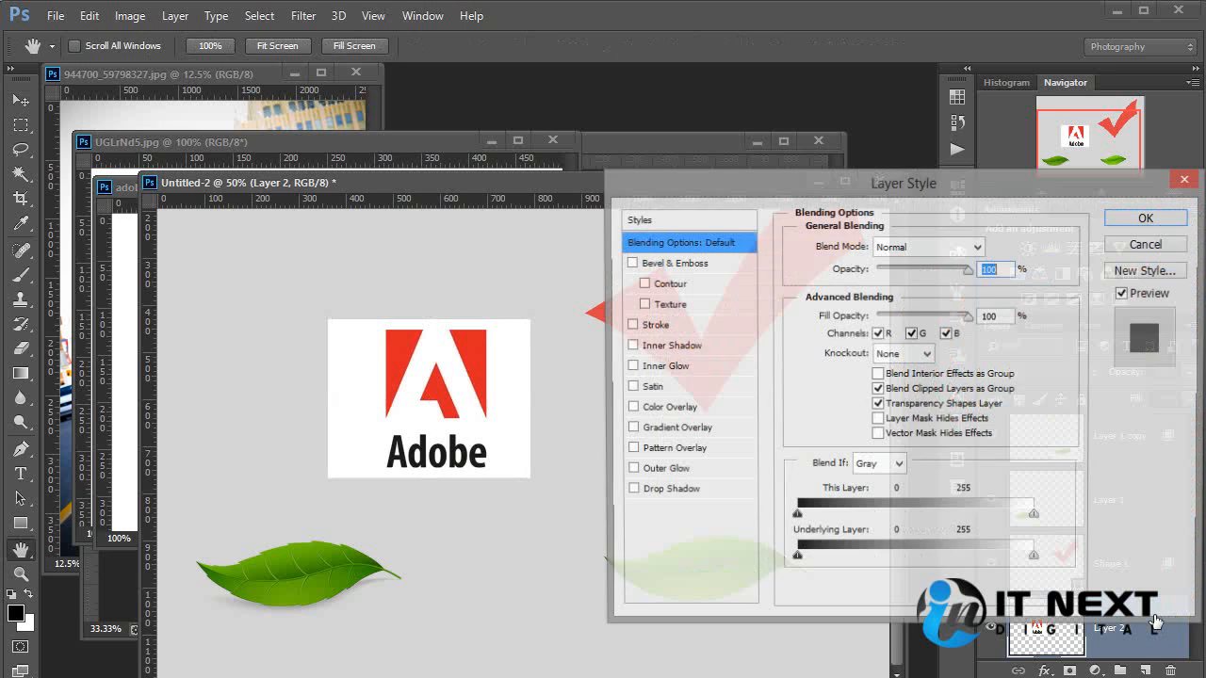
drag(1035, 517, 1005, 532)
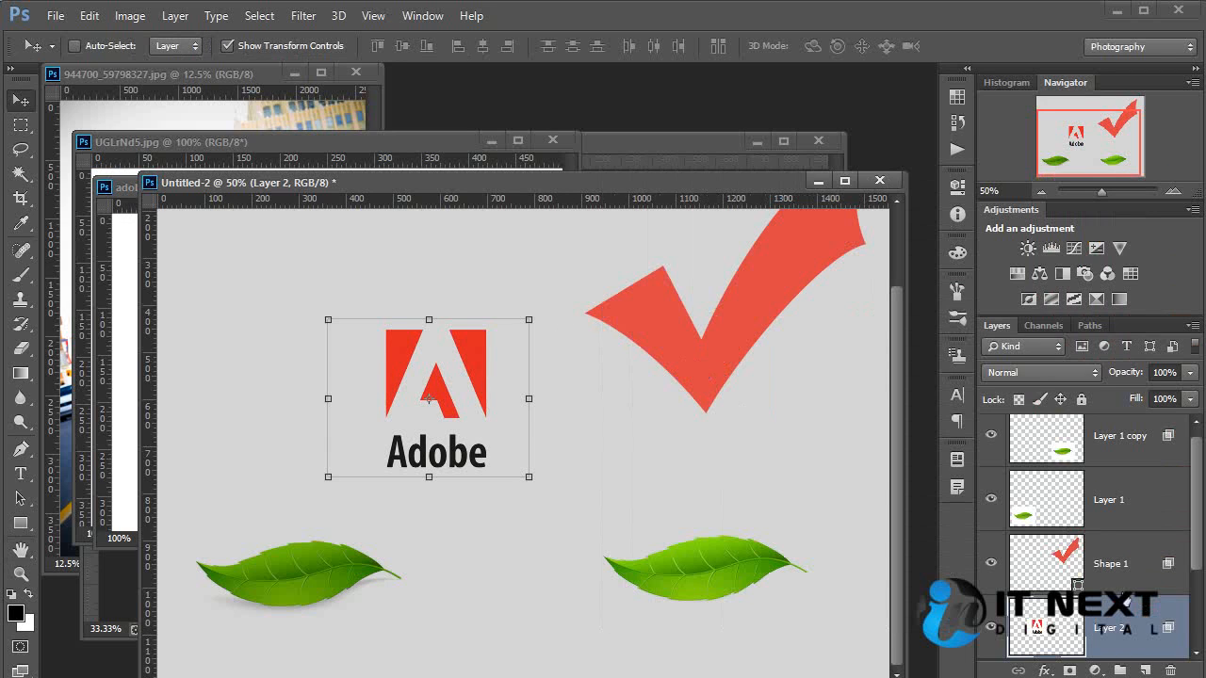
- Duplicate the Adobe logo layer and reset the copy's Blend If This Layer white value to 255
key(ctrl+j)
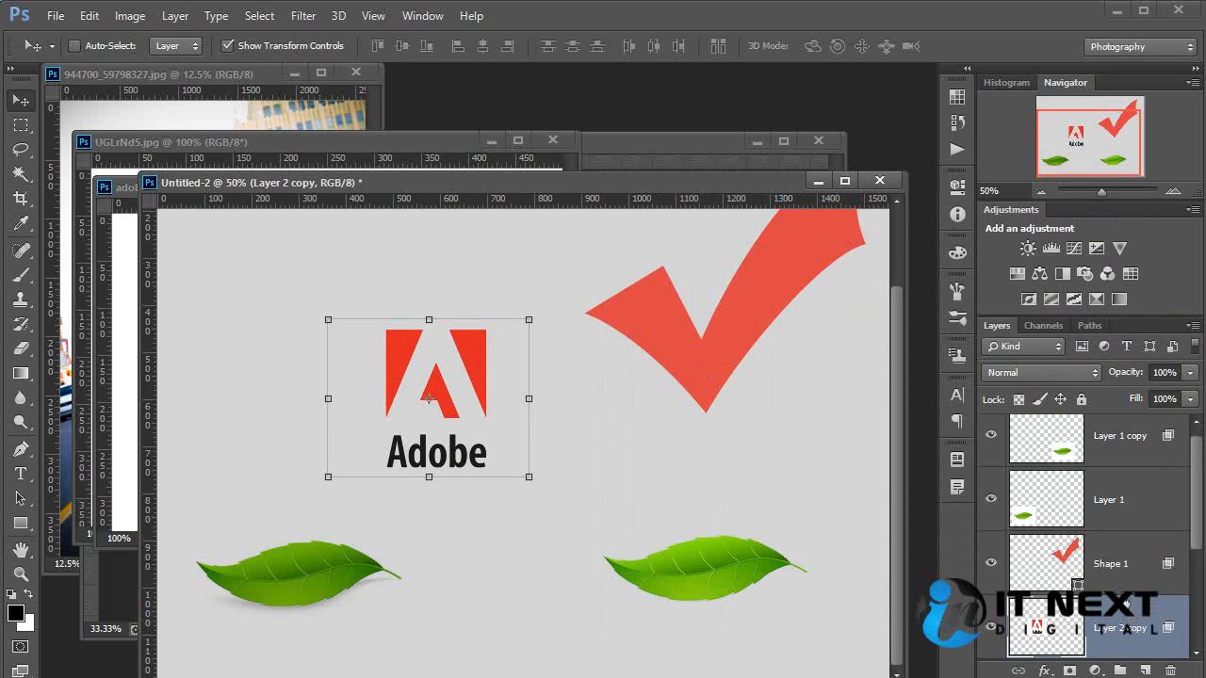
double_click(1130, 645)
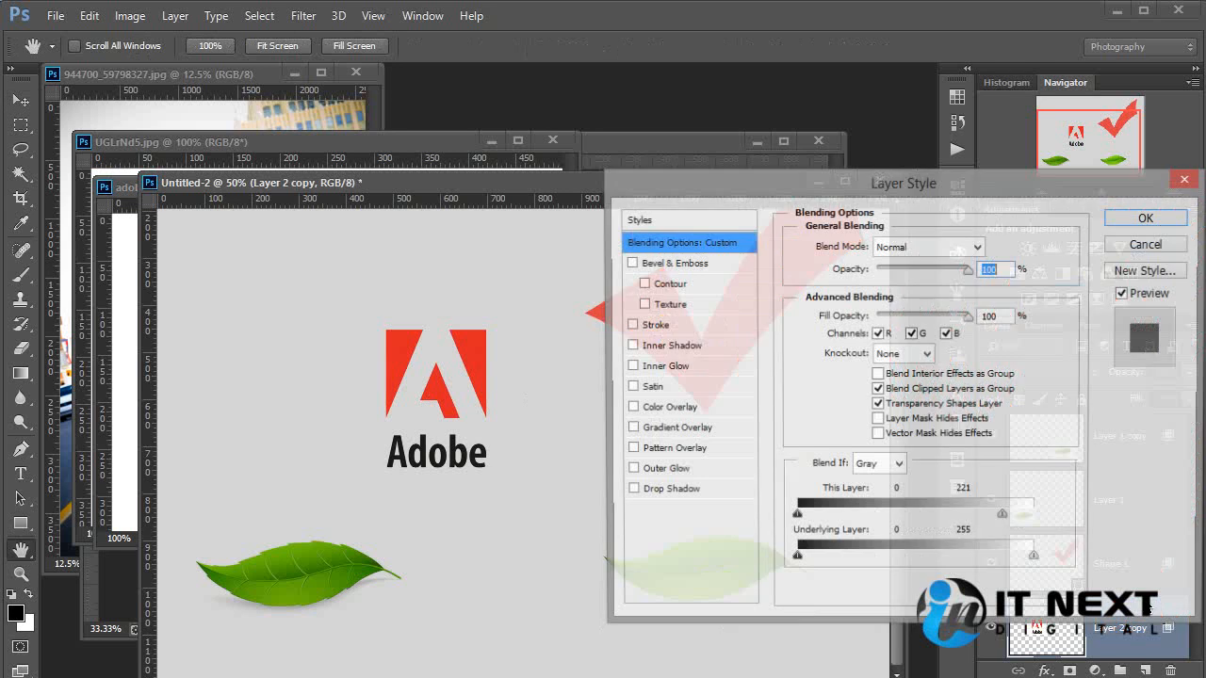
drag(1008, 517, 1094, 516)
click(1136, 245)
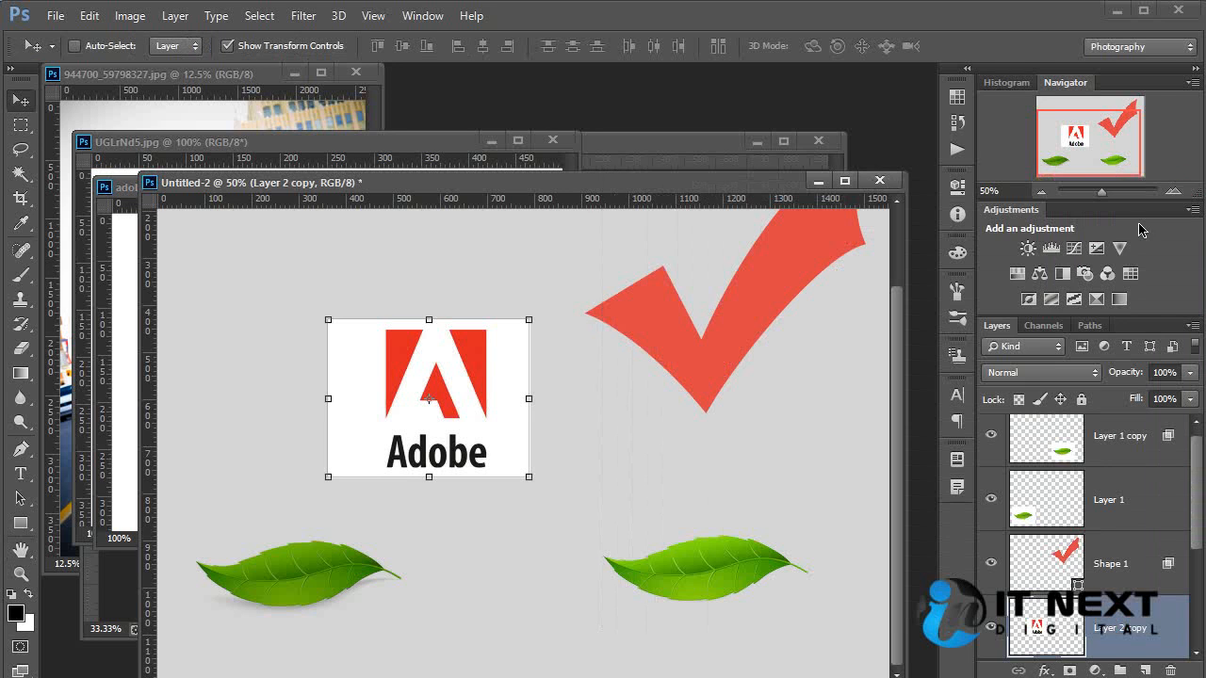
- Set the logo copy's blend mode to Multiply, place it to the left of the original logo, and select the original
click(1036, 373)
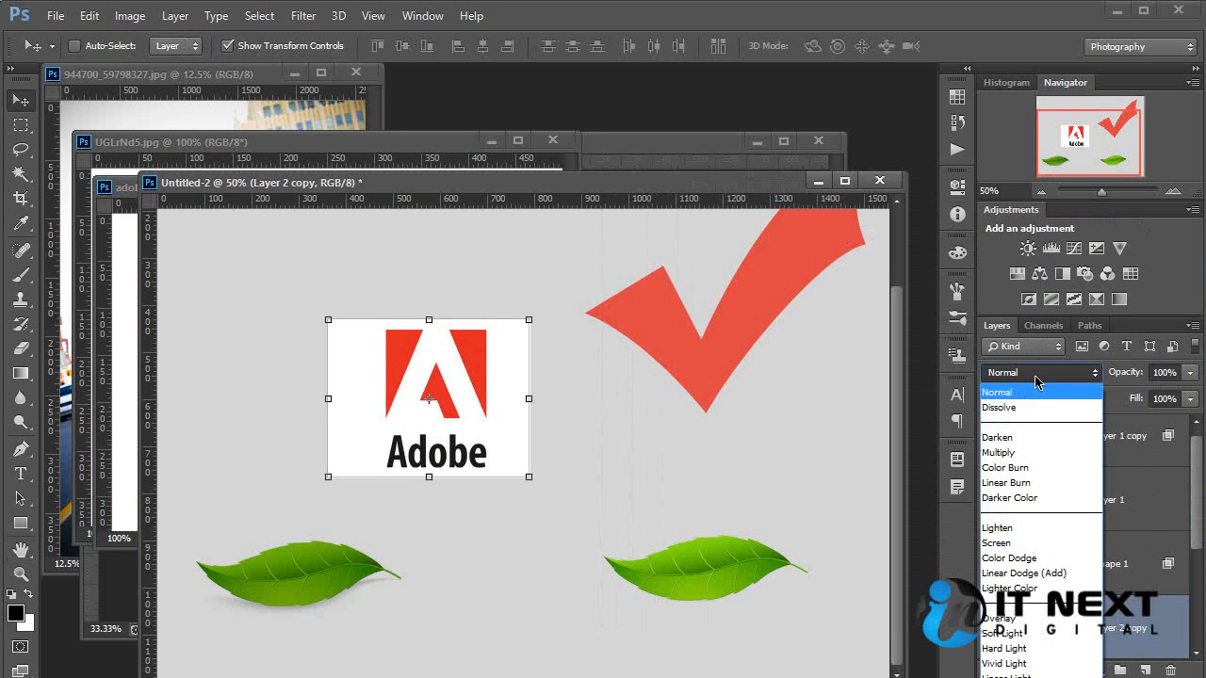
click(1008, 452)
drag(498, 431, 348, 368)
ctrl+click(497, 370)
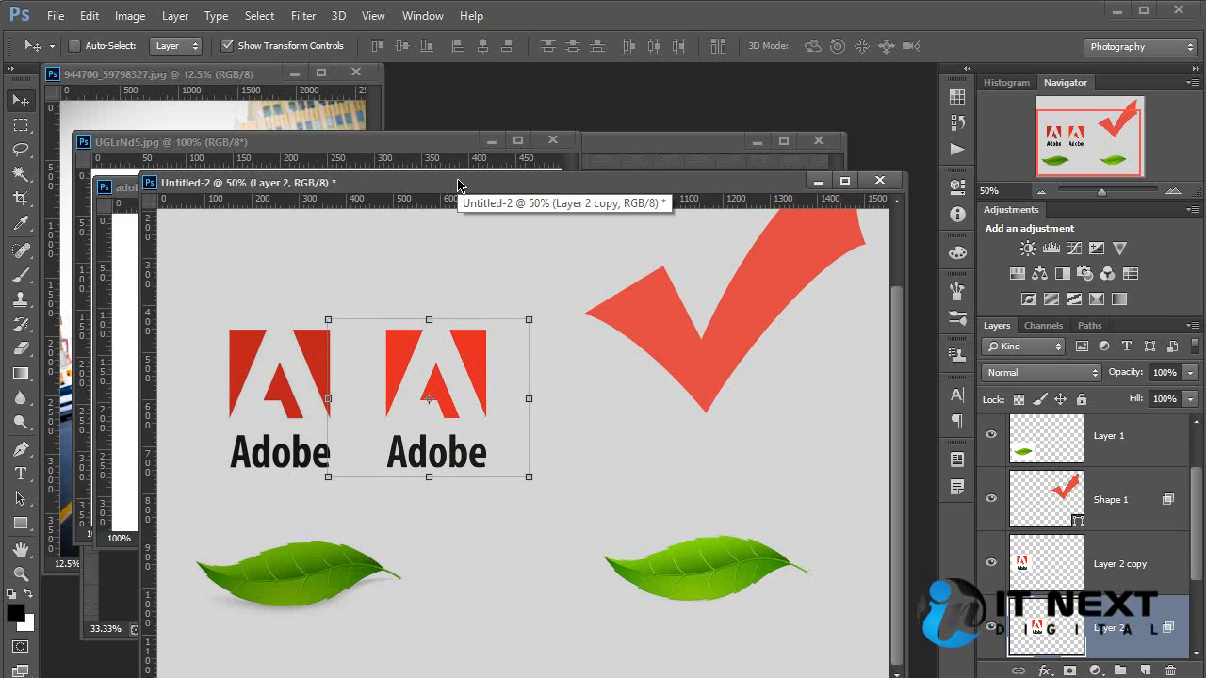
click(176, 18)
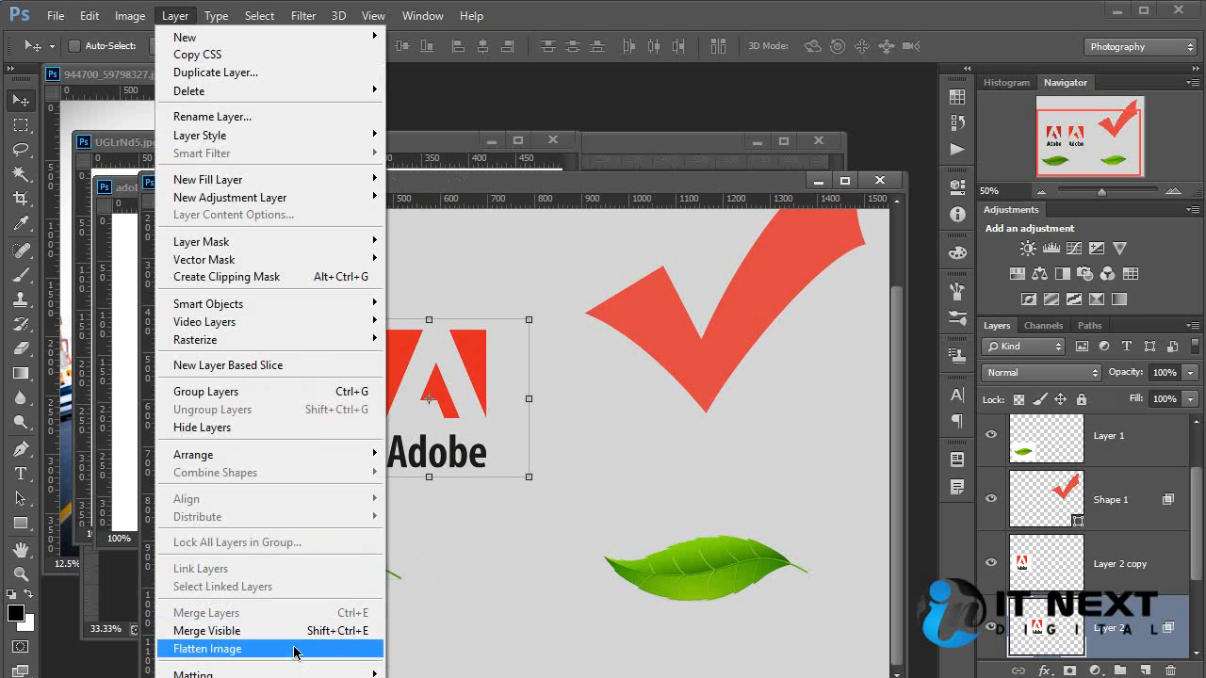
mouse_move(215, 19)
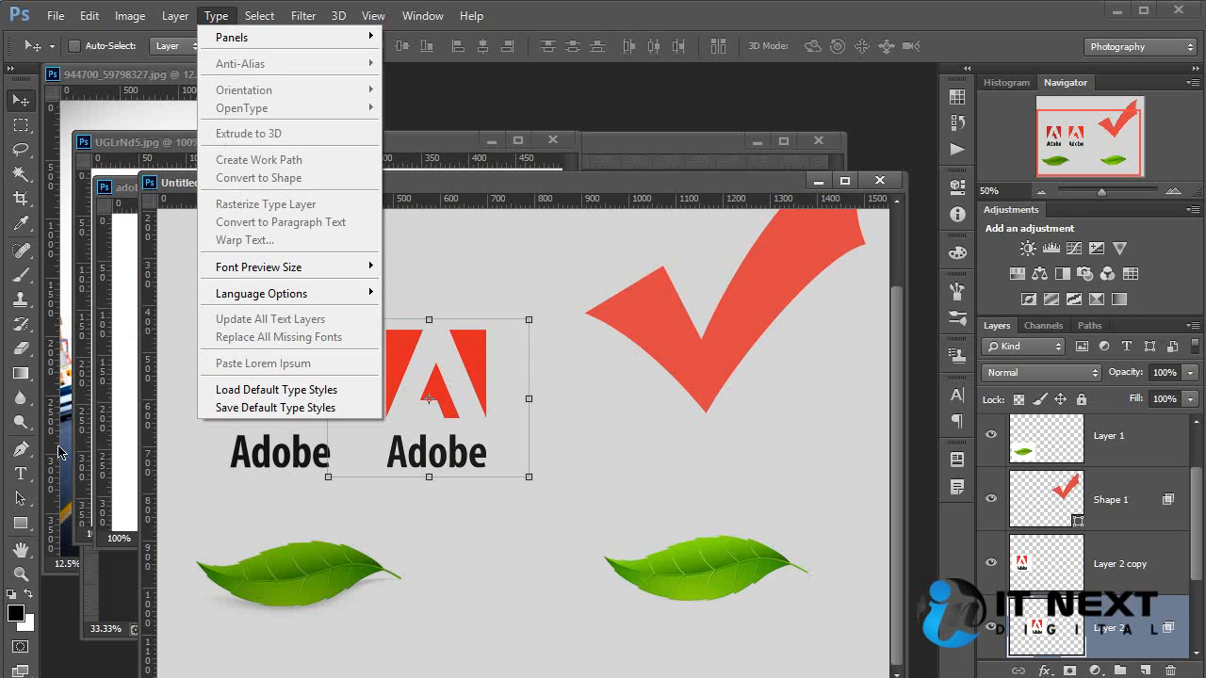
mouse_move(258, 18)
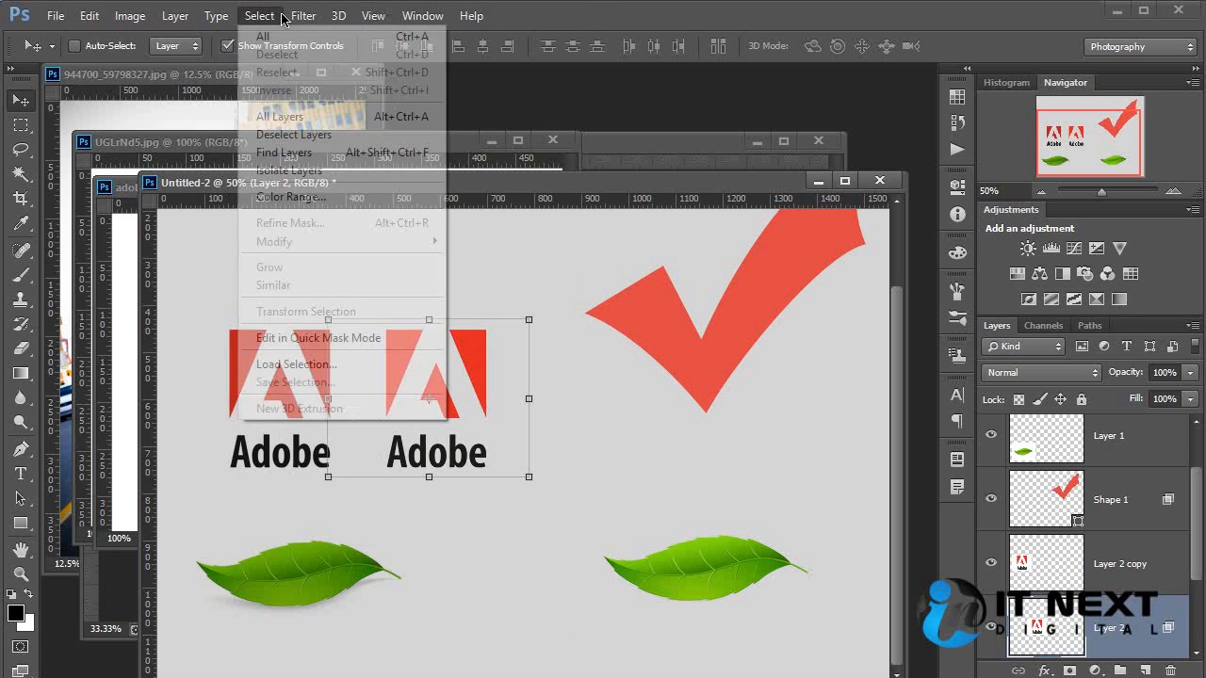
mouse_move(307, 19)
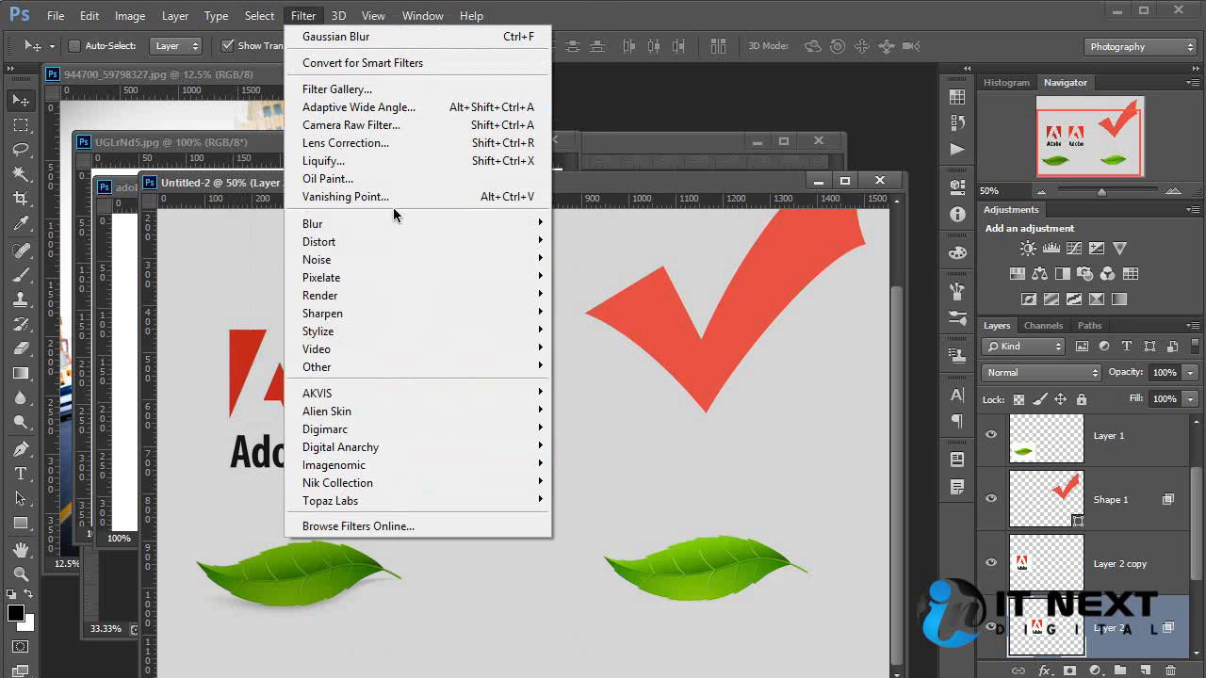
mouse_move(394, 233)
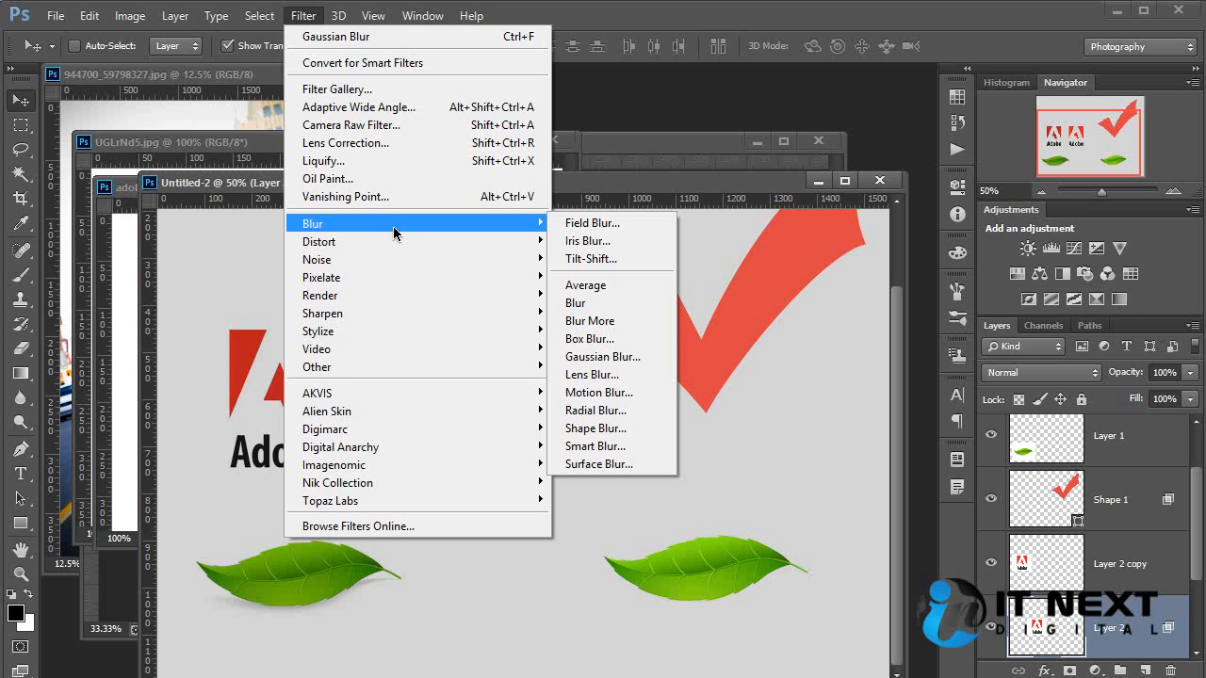
key(Escape)
key(Escape)
click(336, 15)
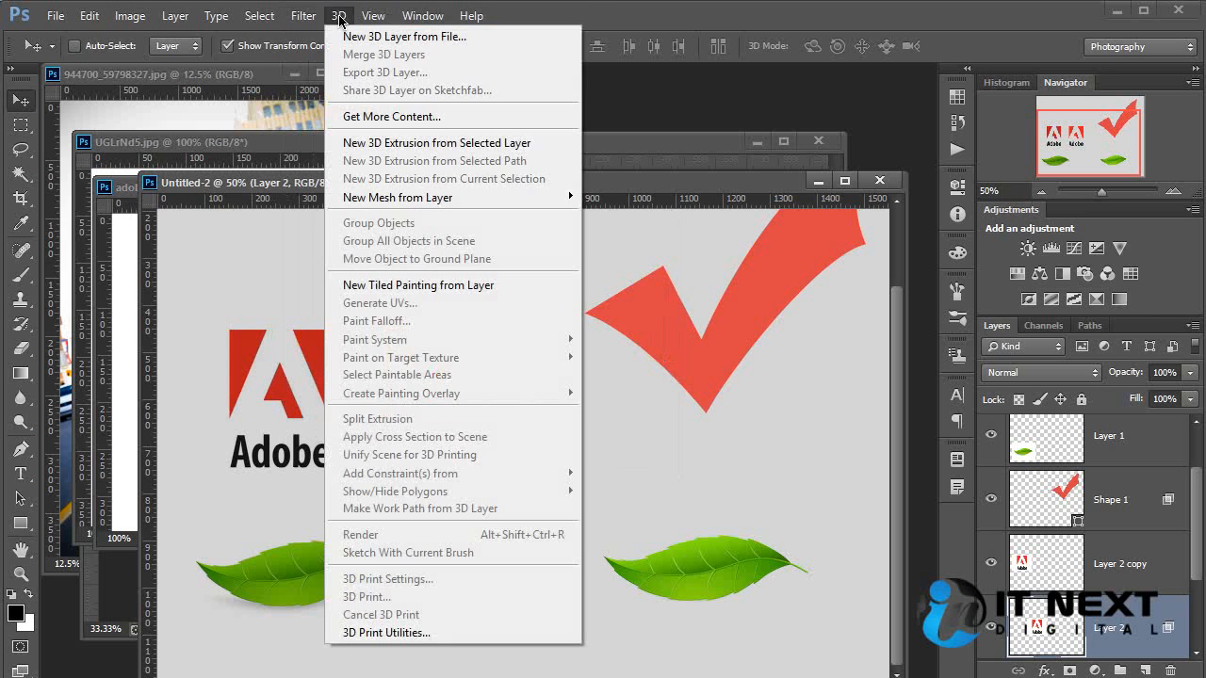
mouse_move(372, 17)
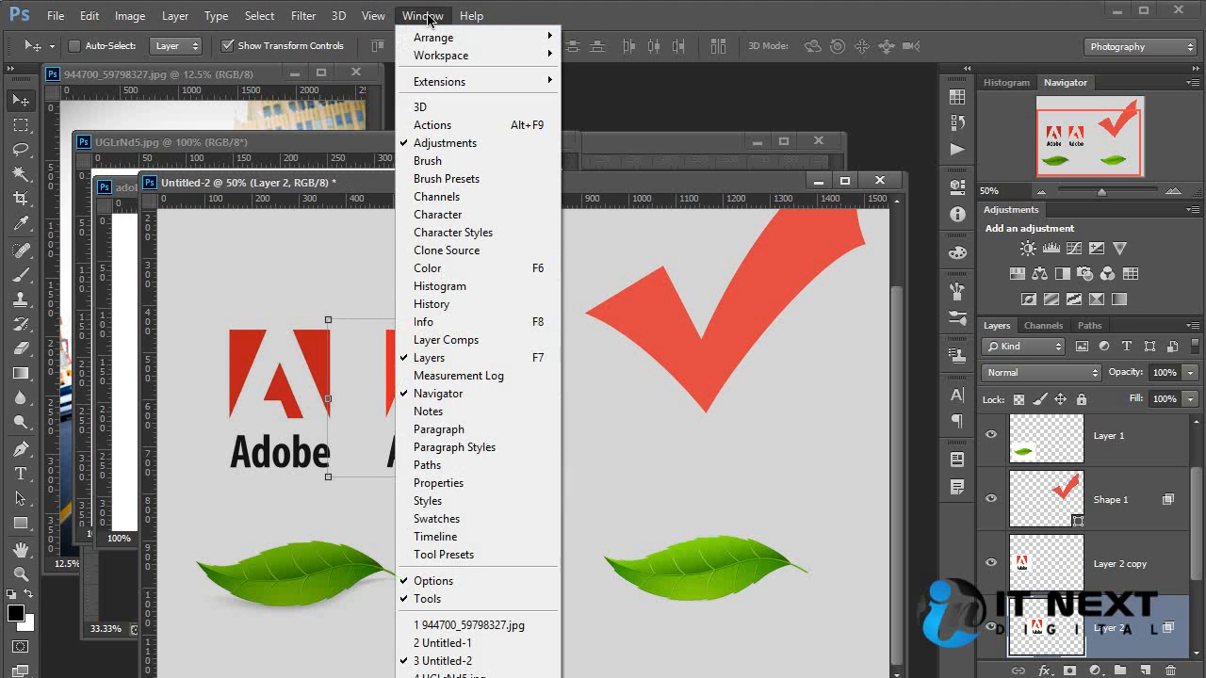
mouse_move(467, 17)
mouse_move(425, 21)
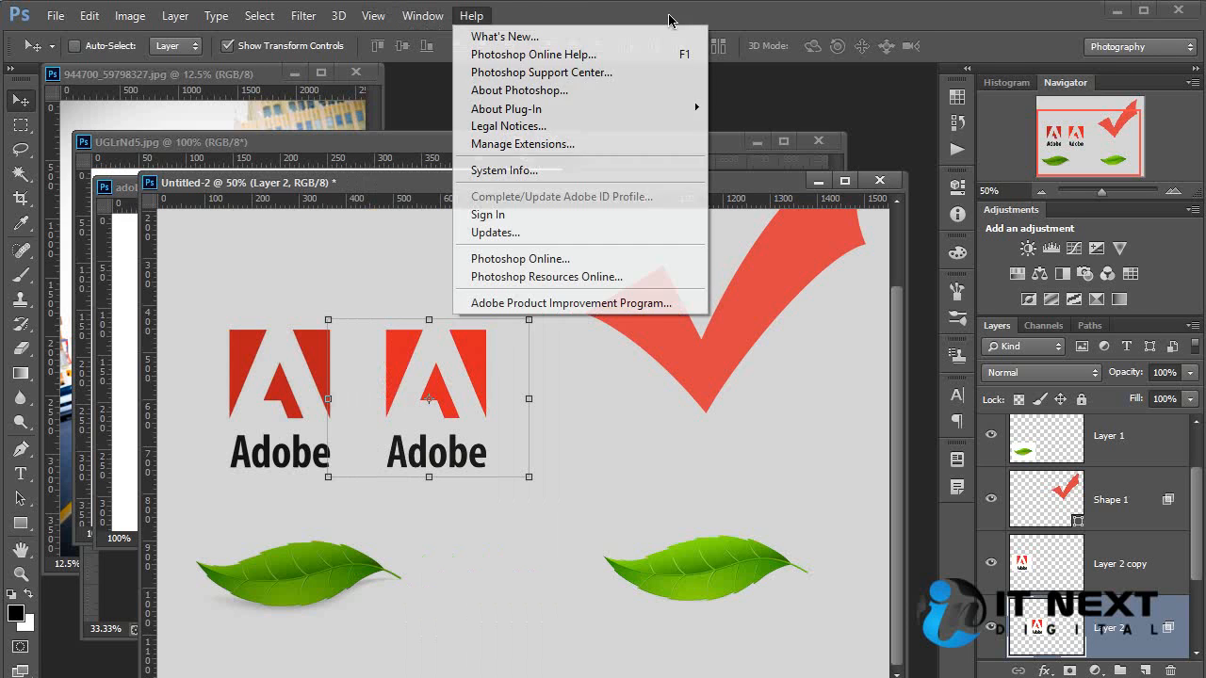
click(678, 43)
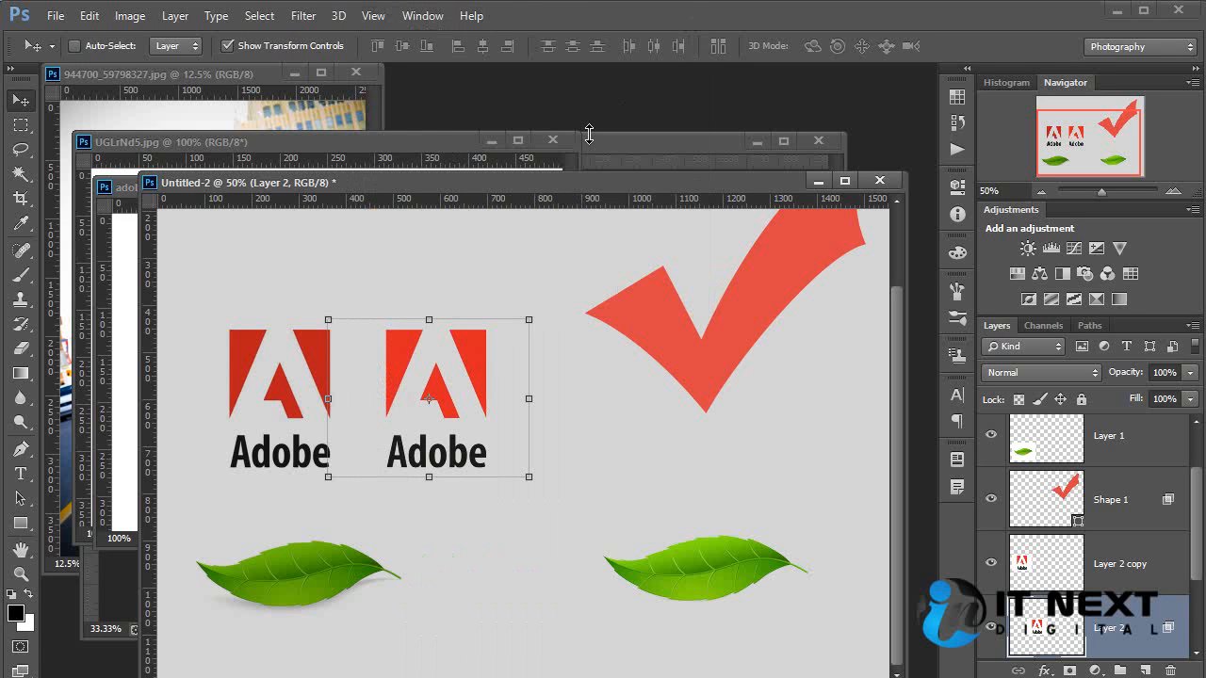
- Move the Untitled-2 window up and shift the original Adobe logo left, closer to its Multiply copy
drag(590, 183, 577, 109)
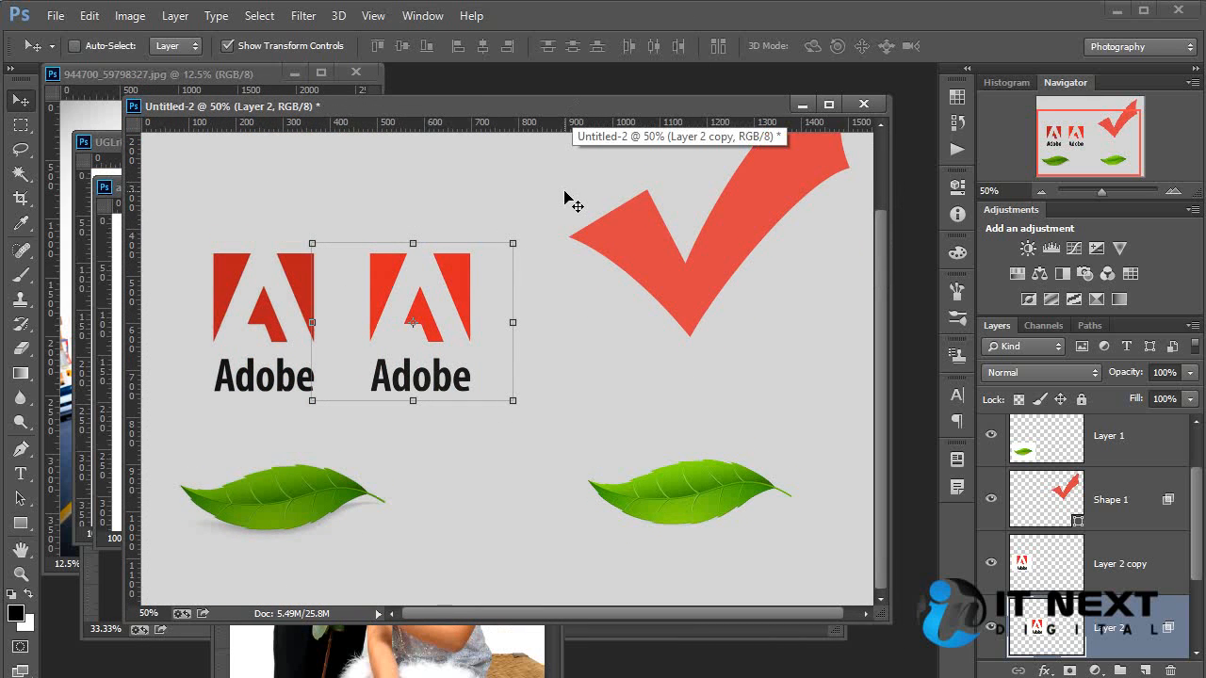
drag(484, 274, 444, 271)
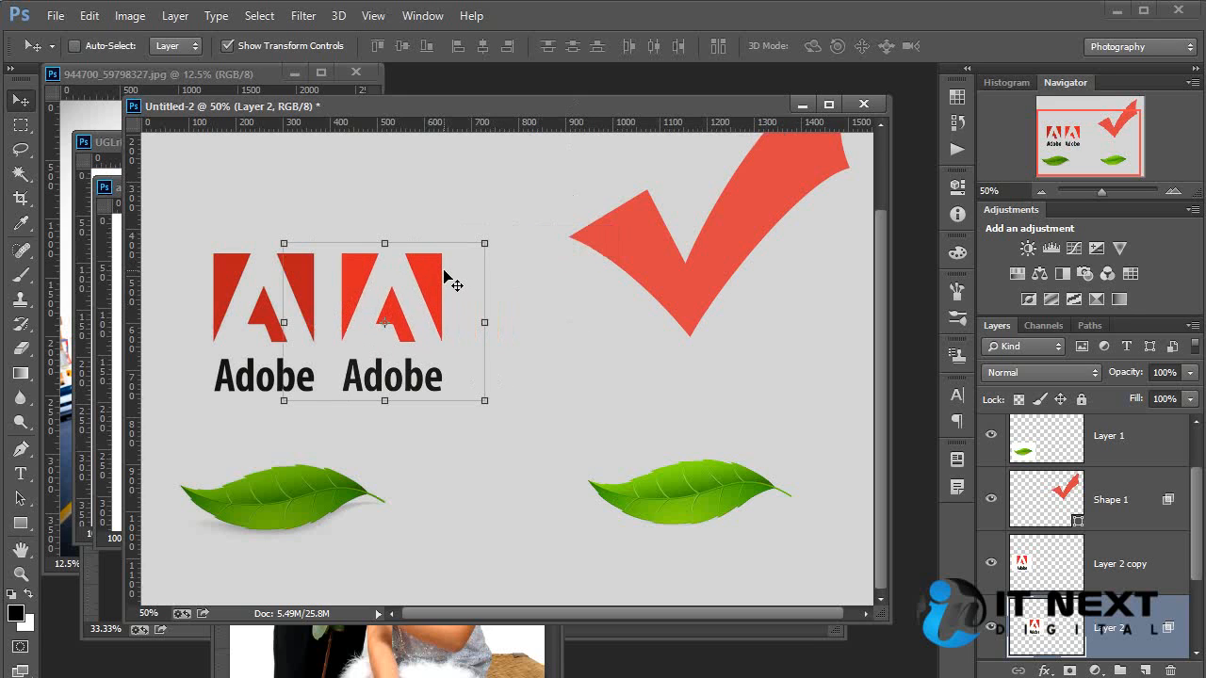